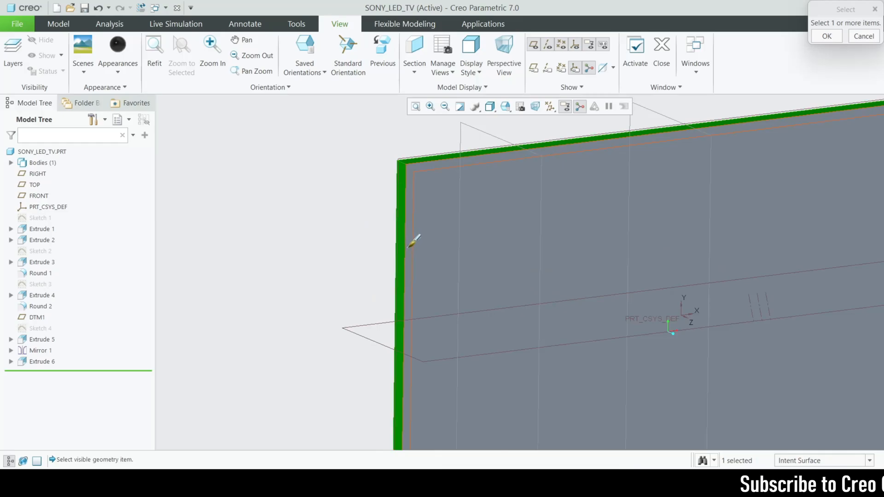
# - Add the TV frame's remaining edge and rear border surfaces to the selection and apply the black appearance to them
pyautogui.scroll(-5, 397, 250)
pyautogui.moveTo(398, 250); pyautogui.dragTo(617, 233, button='middle')
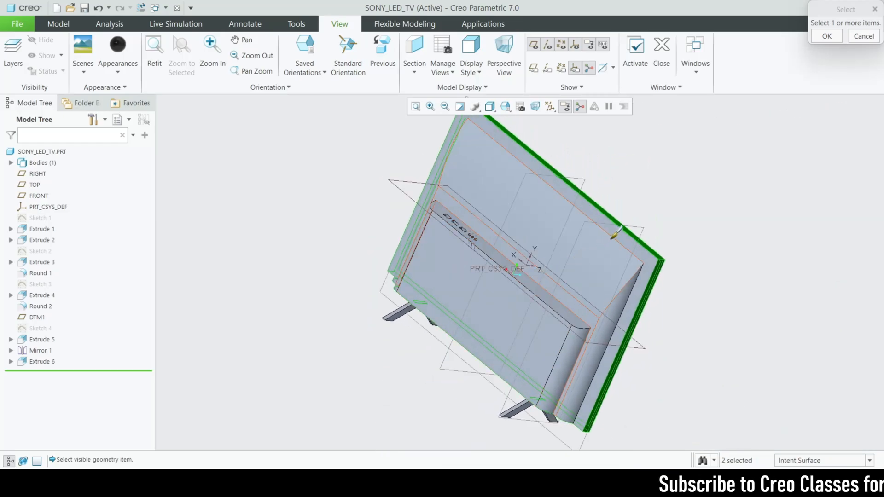
pyautogui.keyDown('ctrl'); pyautogui.click(625, 230); pyautogui.keyUp('ctrl')
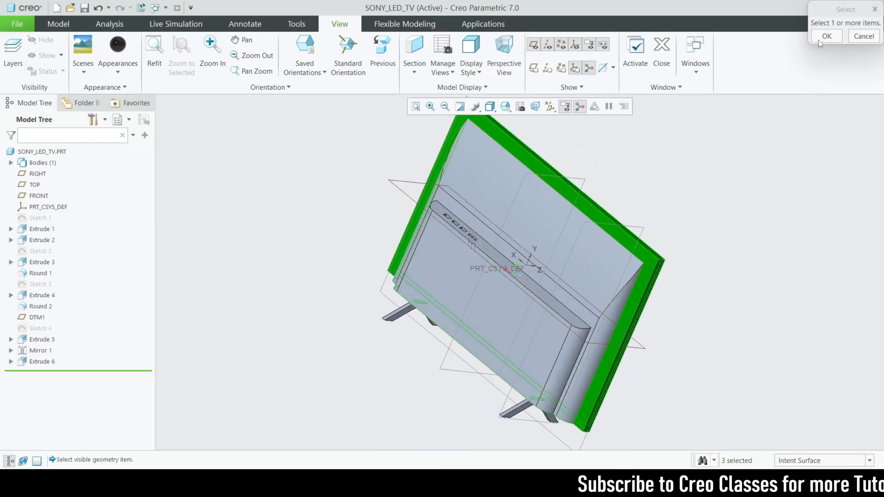
pyautogui.moveTo(680, 321); pyautogui.dragTo(473, 302, button='middle')
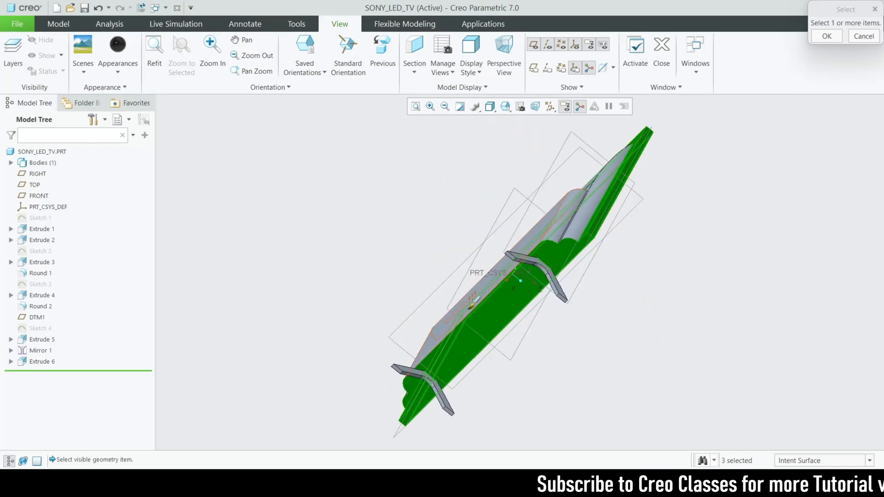
pyautogui.click(823, 39)
pyautogui.moveTo(731, 184); pyautogui.dragTo(727, 249, button='middle')
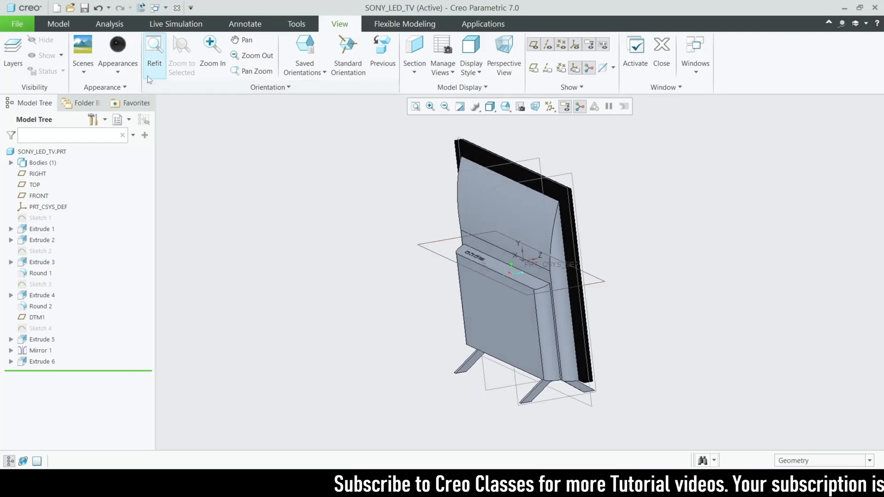
# - Choose the grey appearance and select the upper back panel, side, ledge, lower back and rounded corner surfaces of the rear housing
pyautogui.click(117, 67)
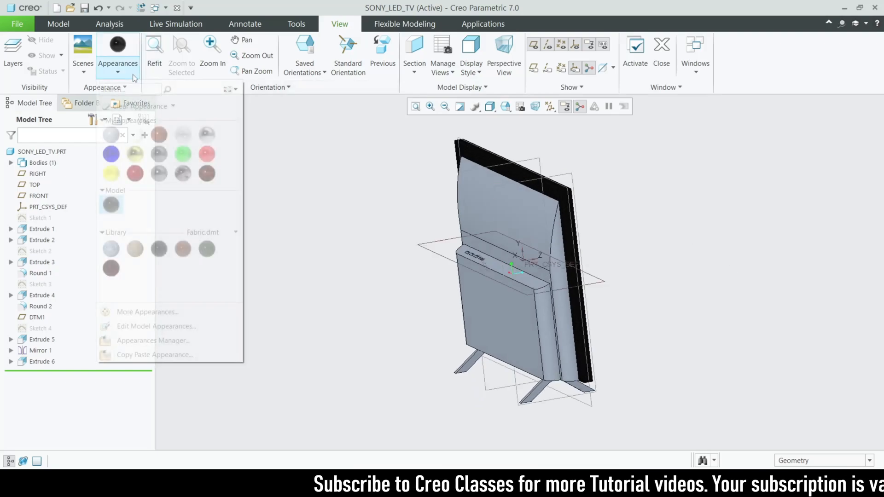
pyautogui.click(157, 160)
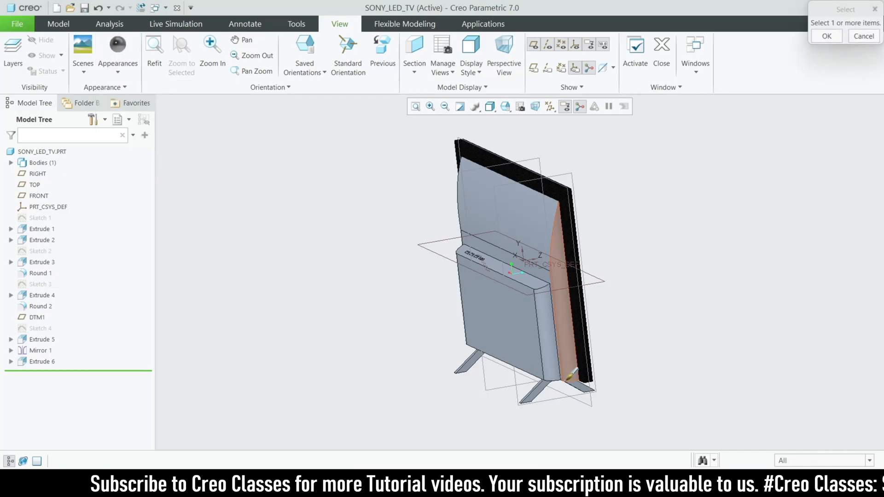
pyautogui.scroll(3, 533, 217)
pyautogui.click(527, 210)
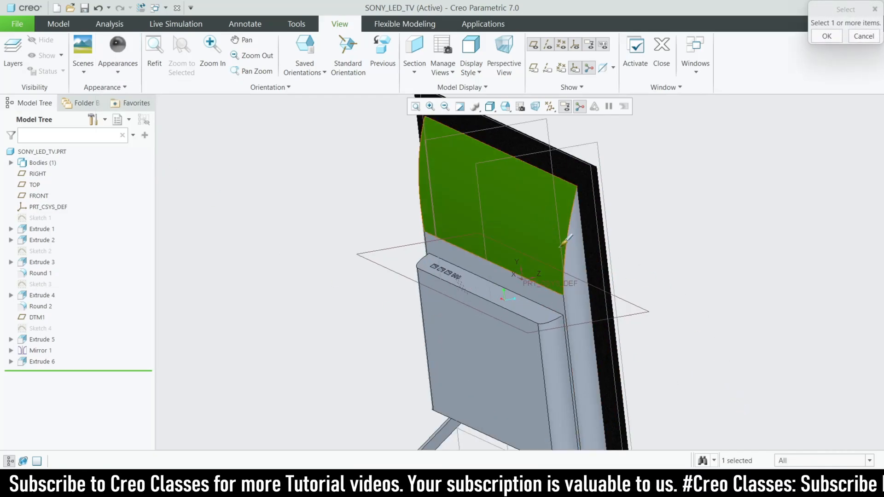
pyautogui.keyDown('ctrl'); pyautogui.click(570, 257); pyautogui.keyUp('ctrl')
pyautogui.keyDown('ctrl'); pyautogui.click(548, 302); pyautogui.keyUp('ctrl')
pyautogui.keyDown('ctrl'); pyautogui.click(534, 328); pyautogui.keyUp('ctrl')
pyautogui.keyDown('ctrl'); pyautogui.click(530, 311); pyautogui.keyUp('ctrl')
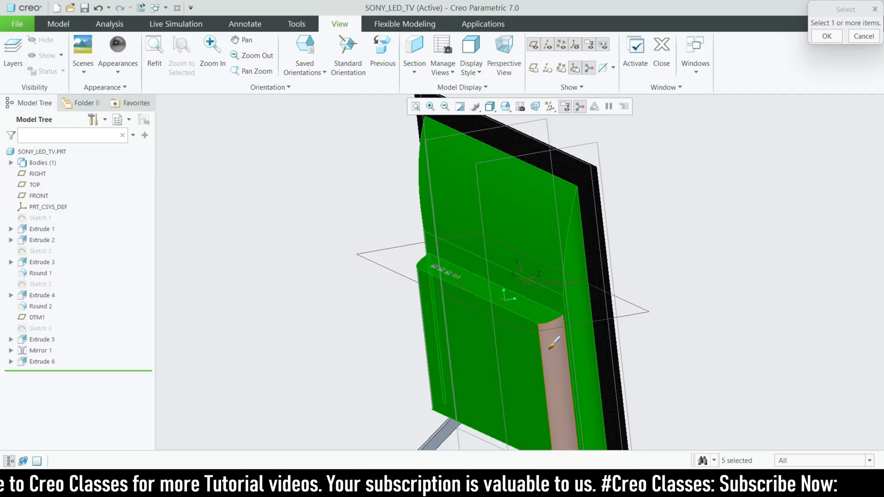
pyautogui.keyDown('ctrl'); pyautogui.click(549, 345); pyautogui.keyUp('ctrl')
# - Add the two curved side surfaces on the opposite end of the rear housing to the grey appearance selection
pyautogui.scroll(-3, 497, 294)
pyautogui.moveTo(500, 333)
pyautogui.mouseDown(button='middle')
pyautogui.moveTo(499, 304)
pyautogui.moveTo(499, 318)
pyautogui.mouseUp(button='middle')
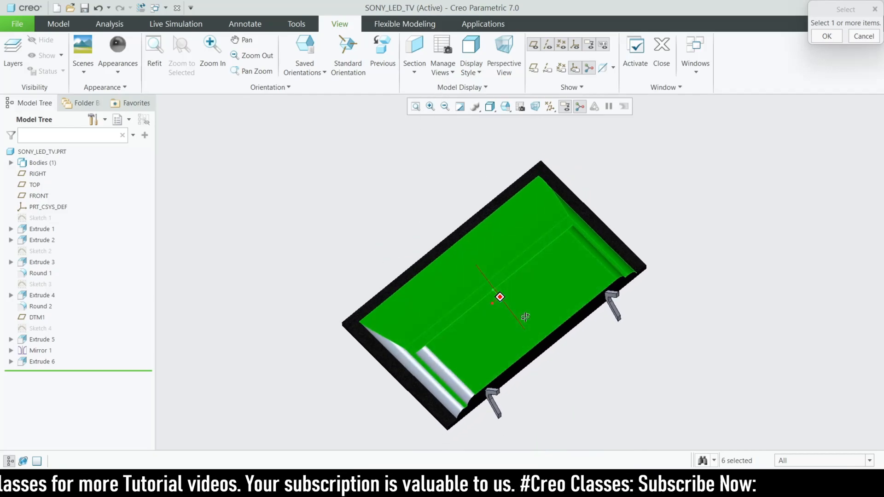
pyautogui.scroll(4, 461, 359)
pyautogui.keyDown('ctrl'); pyautogui.click(449, 382); pyautogui.keyUp('ctrl')
pyautogui.keyDown('ctrl'); pyautogui.click(465, 364); pyautogui.keyUp('ctrl')
# - Restrict selection to Intent Surface and add the first stand leg's outer surfaces to the existing selection
pyautogui.moveTo(518, 367); pyautogui.dragTo(546, 325, button='middle')
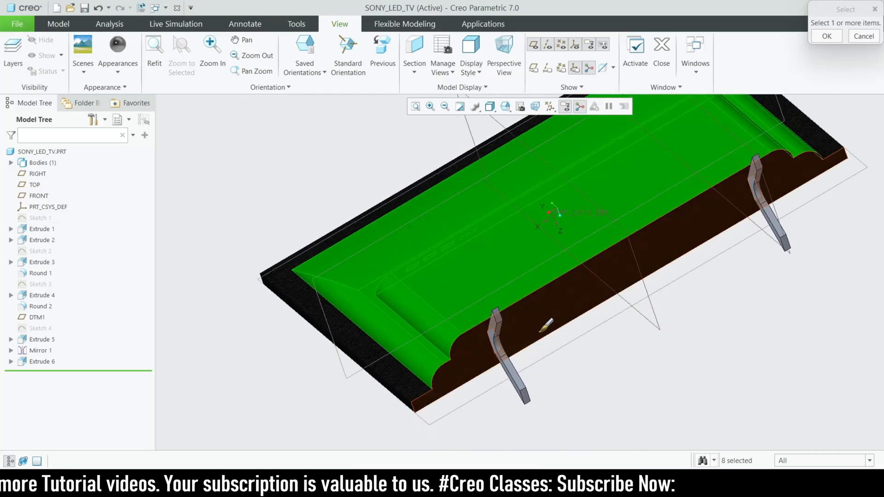
pyautogui.scroll(3, 469, 359)
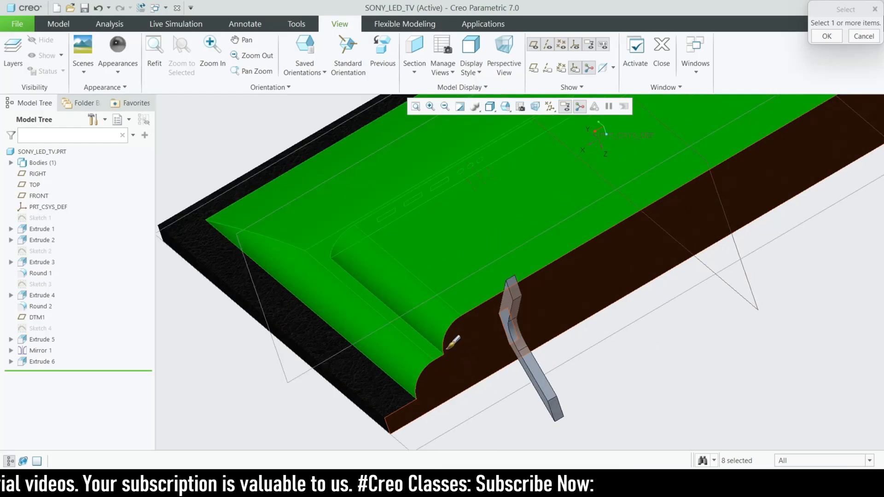
pyautogui.scroll(-3, 453, 341)
pyautogui.moveTo(454, 342); pyautogui.dragTo(491, 342, button='middle')
pyautogui.scroll(2, 492, 342)
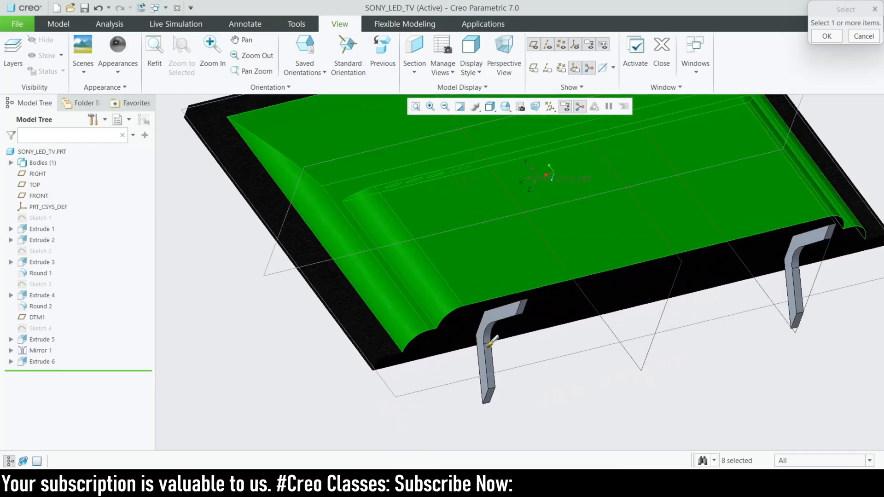
pyautogui.click(815, 462)
pyautogui.click(817, 427)
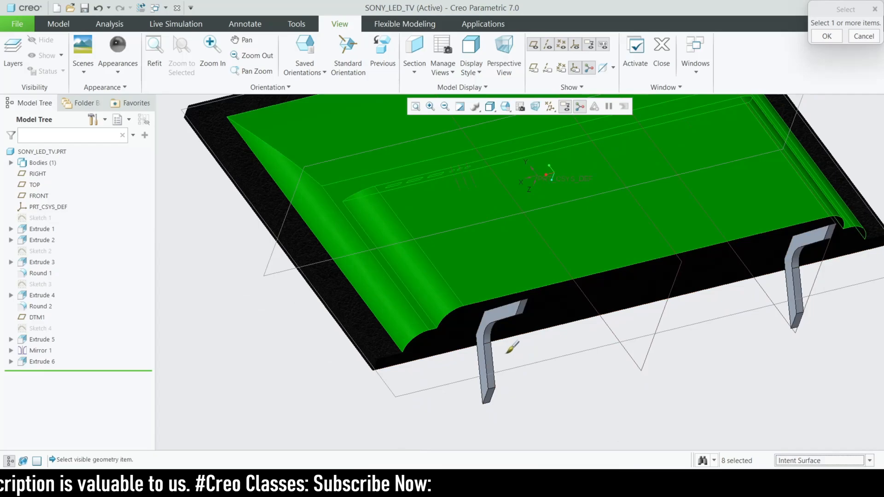
pyautogui.click(487, 346)
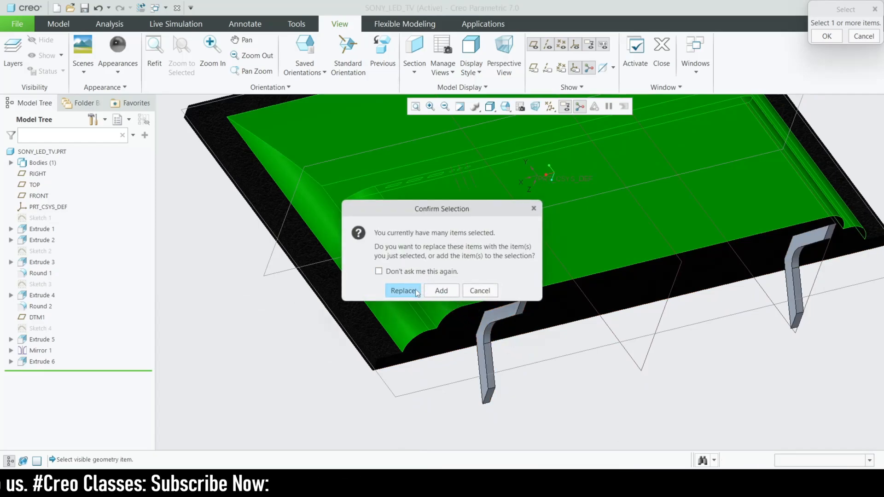
pyautogui.click(440, 291)
pyautogui.scroll(-2, 444, 296)
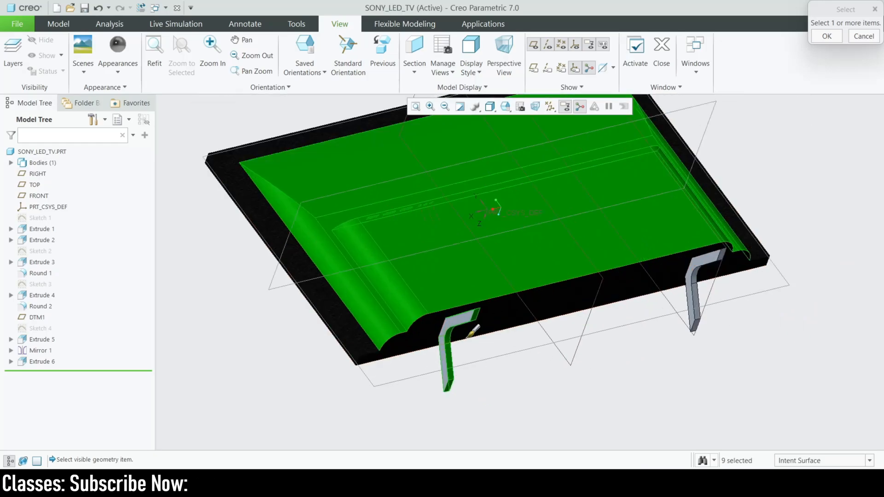
# - Add the first stand leg's side face and the second leg's surfaces to the grey appearance selection
pyautogui.scroll(4, 443, 305)
pyautogui.moveTo(547, 373); pyautogui.dragTo(502, 373, button='middle')
pyautogui.scroll(2, 299, 310)
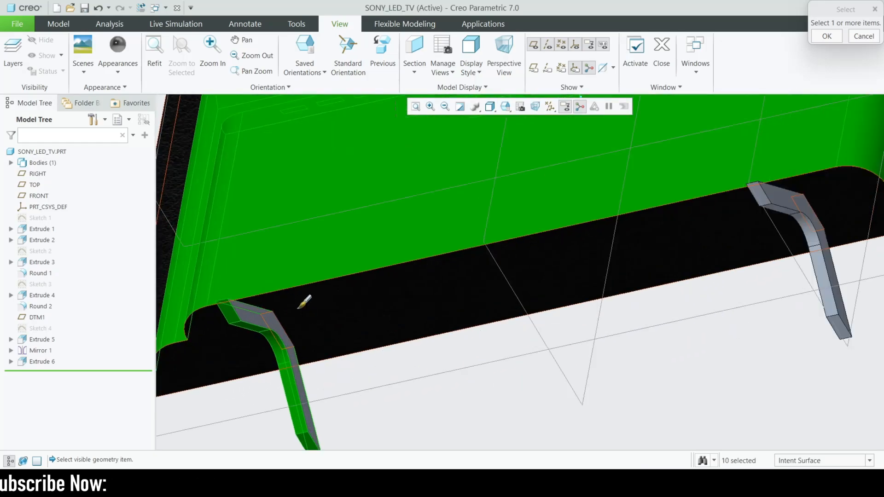
pyautogui.click(252, 315)
pyautogui.scroll(-3, 252, 318)
pyautogui.scroll(3, 605, 281)
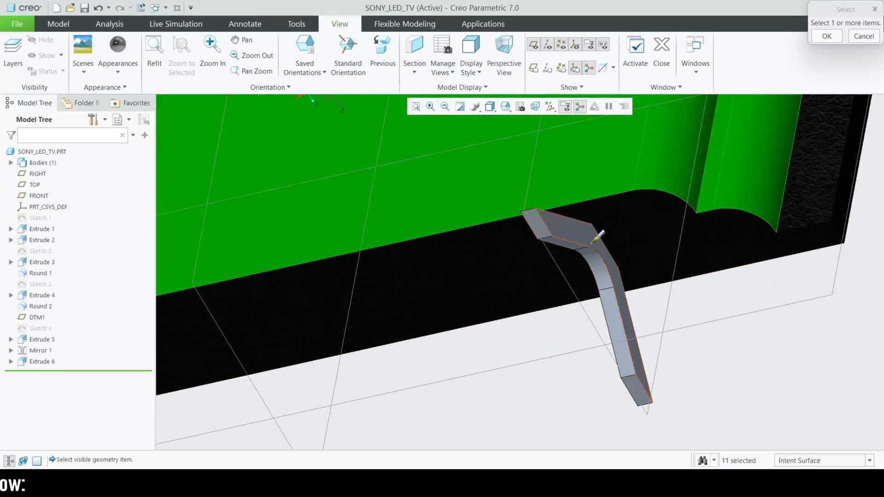
pyautogui.click(600, 244)
pyautogui.moveTo(396, 328); pyautogui.dragTo(543, 318, button='middle')
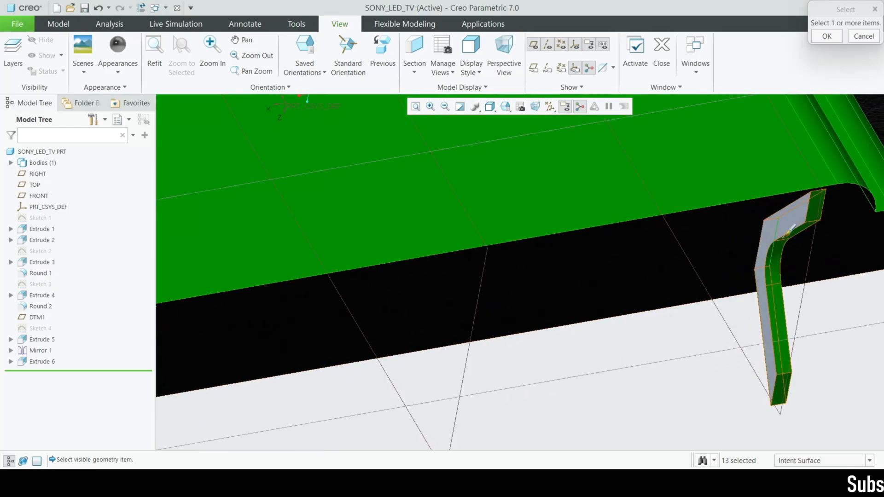
pyautogui.click(784, 236)
# - Include the front screen surface and apply the grey appearance to all selected surfaces
pyautogui.scroll(-4, 706, 283)
pyautogui.scroll(-1, 550, 274)
pyautogui.moveTo(550, 273); pyautogui.dragTo(680, 123, button='middle')
pyautogui.click(573, 268)
pyautogui.click(828, 41)
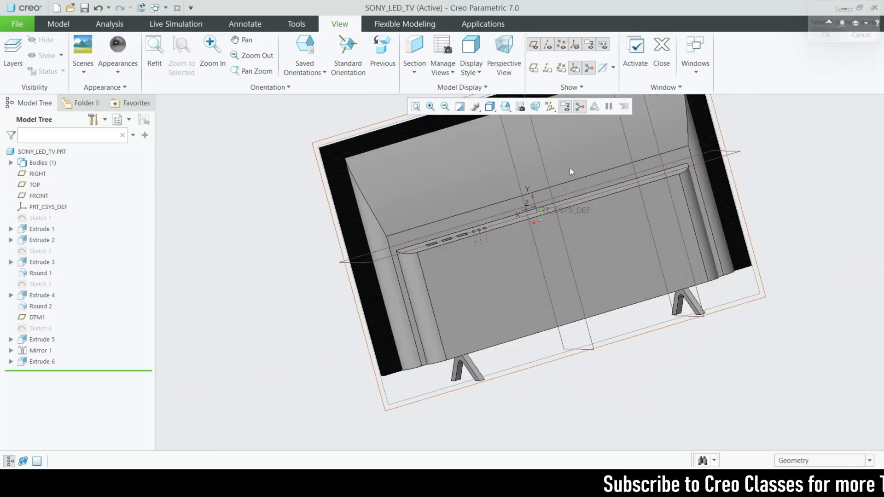
# - Apply a metallic grey appearance to the rectangular and round port cutouts on the rear ledge, selecting them as Intent Surfaces
pyautogui.moveTo(571, 168); pyautogui.dragTo(377, 314, button='middle')
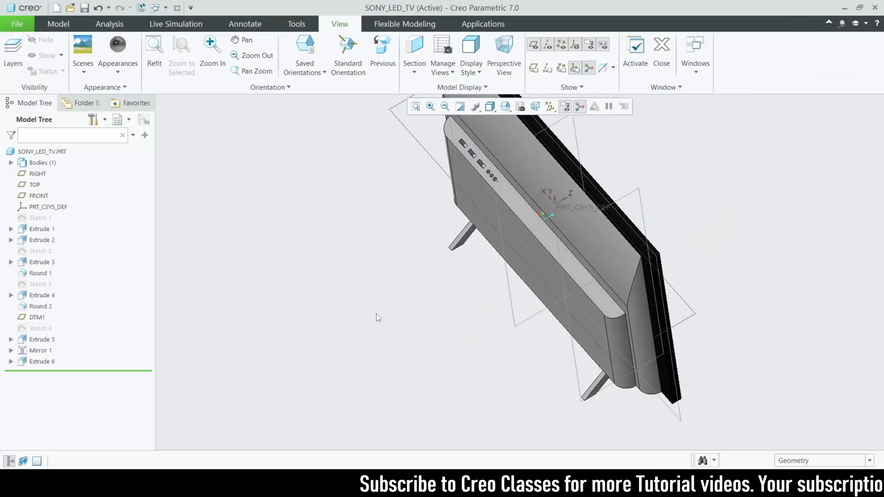
pyautogui.scroll(-7, 483, 127)
pyautogui.moveTo(334, 115); pyautogui.dragTo(302, 99, button='middle')
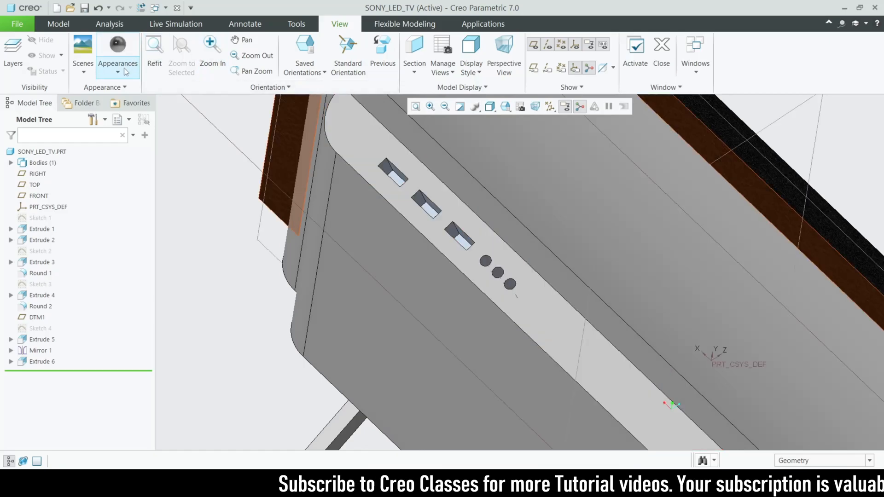
pyautogui.click(118, 55)
pyautogui.click(205, 135)
pyautogui.click(869, 461)
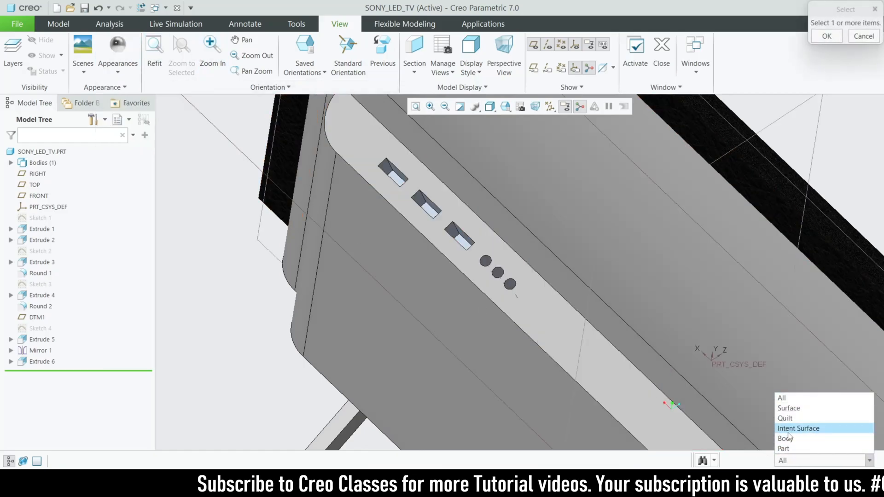
pyautogui.click(801, 428)
pyautogui.scroll(-3, 622, 306)
pyautogui.click(489, 248)
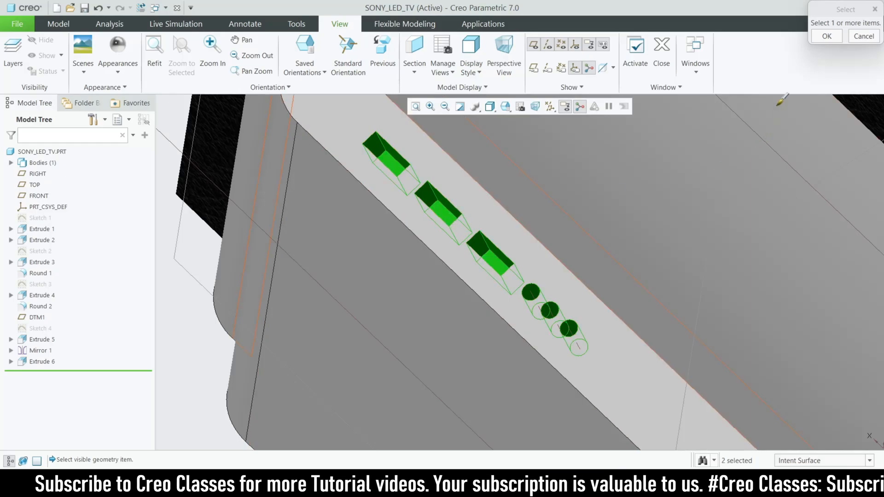
pyautogui.click(821, 41)
# - Turn off the display of all datum planes, axes, points and coordinate systems
pyautogui.scroll(4, 392, 199)
pyautogui.scroll(2, 470, 260)
pyautogui.moveTo(470, 261); pyautogui.dragTo(488, 183, button='middle')
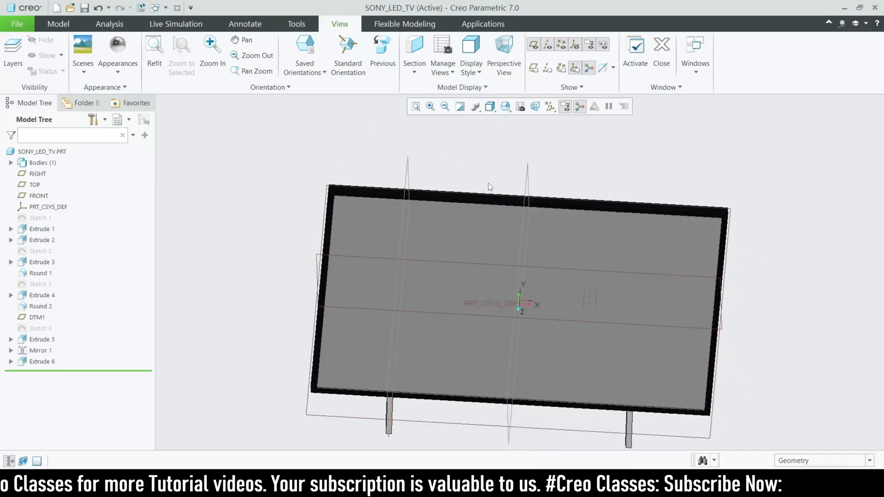
pyautogui.click(550, 109)
pyautogui.click(550, 120)
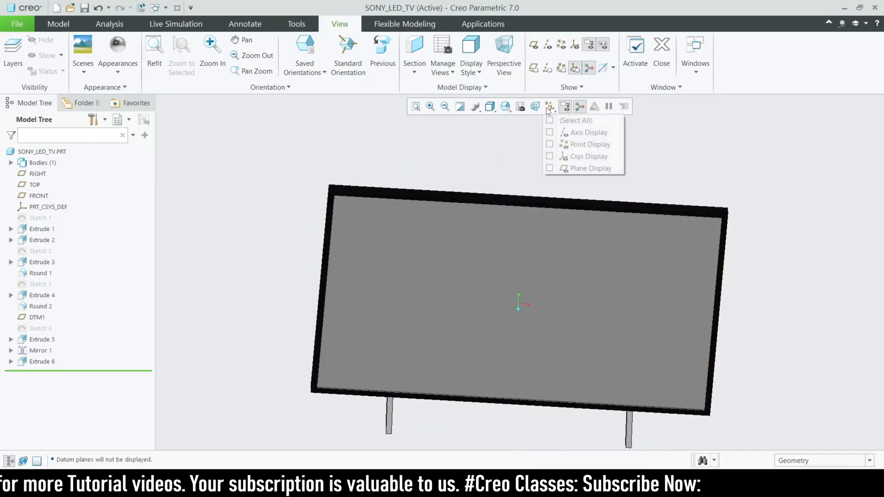
pyautogui.click(417, 148)
# - Return the TV to its default orientation and set the display style to Shading With Reflections
pyautogui.moveTo(430, 189); pyautogui.dragTo(503, 202, button='middle')
pyautogui.hotkey('ctrl', 'd')
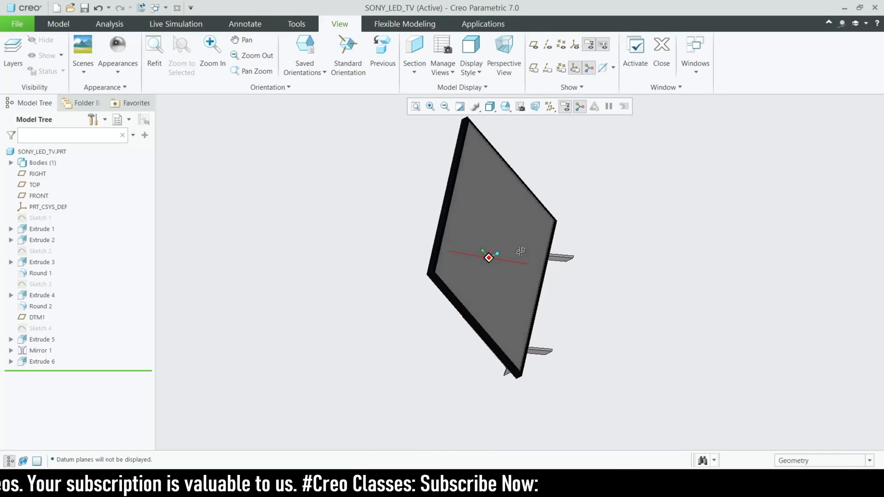
pyautogui.click(491, 107)
pyautogui.click(525, 120)
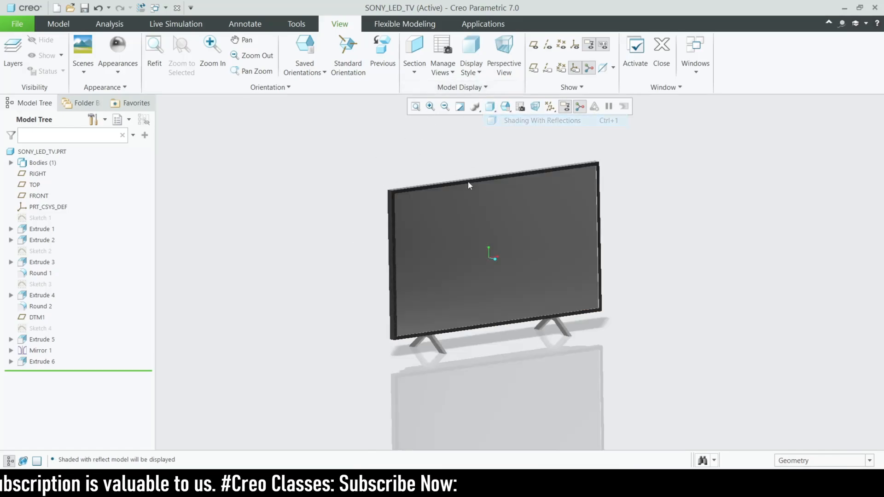
pyautogui.scroll(-2, 484, 234)
pyautogui.moveTo(485, 235)
pyautogui.mouseDown(button='middle')
pyautogui.moveTo(552, 236)
pyautogui.moveTo(573, 156)
pyautogui.moveTo(551, 252)
pyautogui.moveTo(440, 181)
pyautogui.moveTo(457, 172)
pyautogui.moveTo(465, 147)
pyautogui.mouseUp(button='middle')
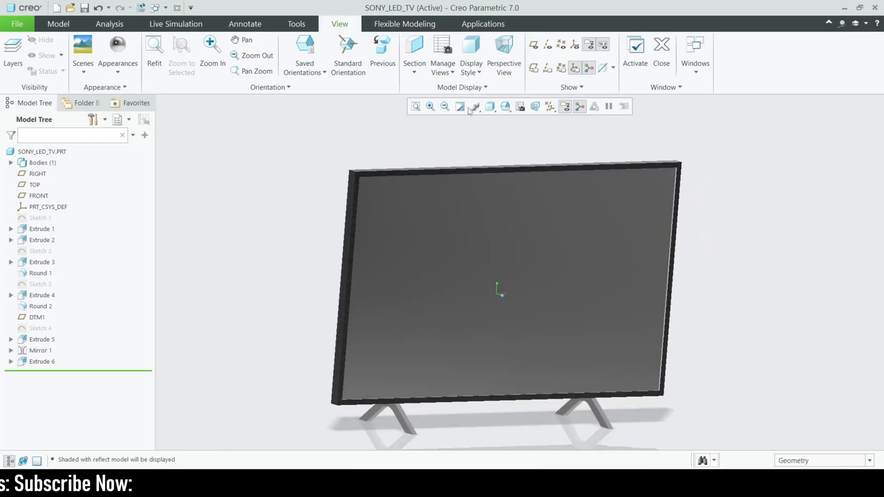
# - Turn the datum plane display back on and hide the DTM1 plane
pyautogui.click(549, 109)
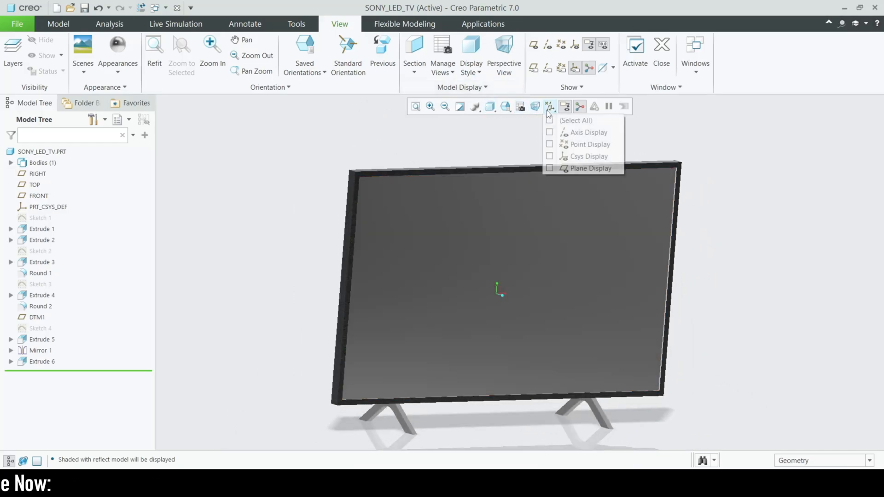
pyautogui.click(550, 168)
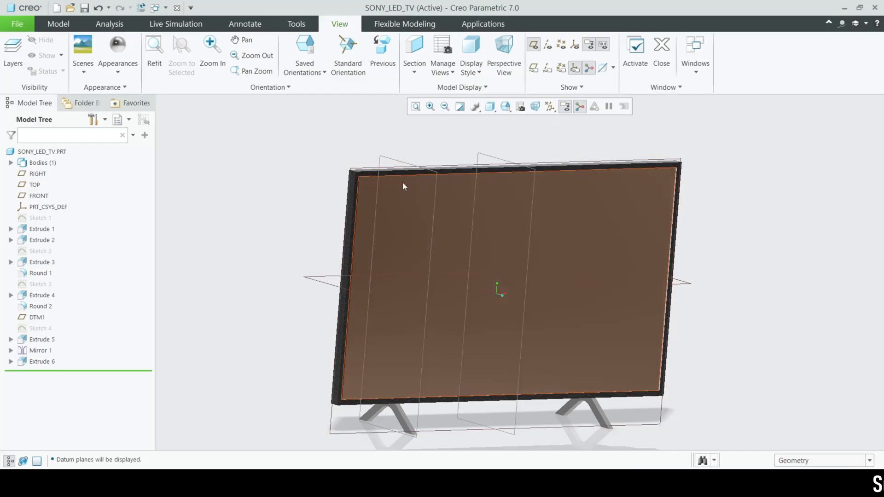
pyautogui.click(405, 165)
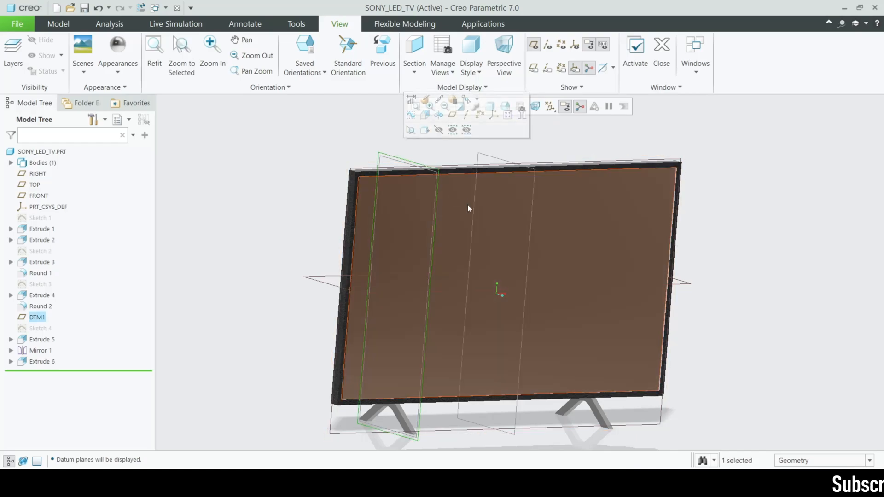
pyautogui.click(439, 131)
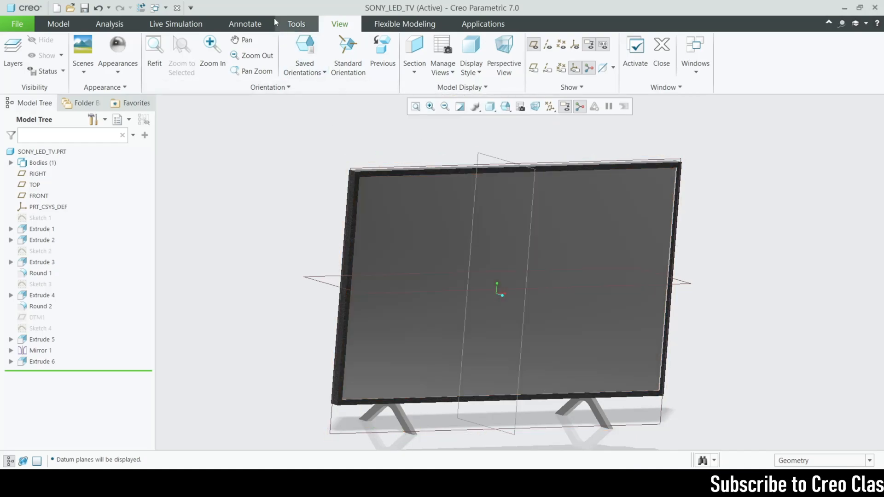
# - Import the image tv wallpaper.png from the Desktop onto the FRONT datum plane
pyautogui.click(462, 87)
pyautogui.click(448, 101)
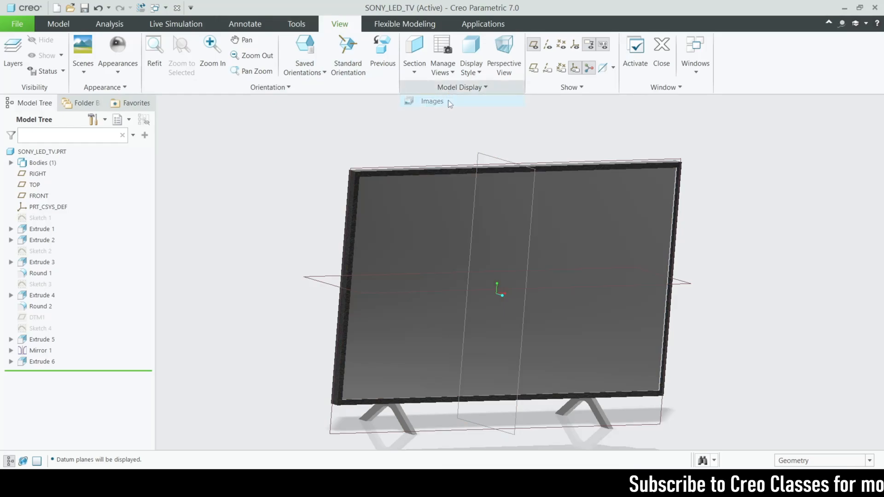
pyautogui.click(350, 173)
pyautogui.click(263, 184)
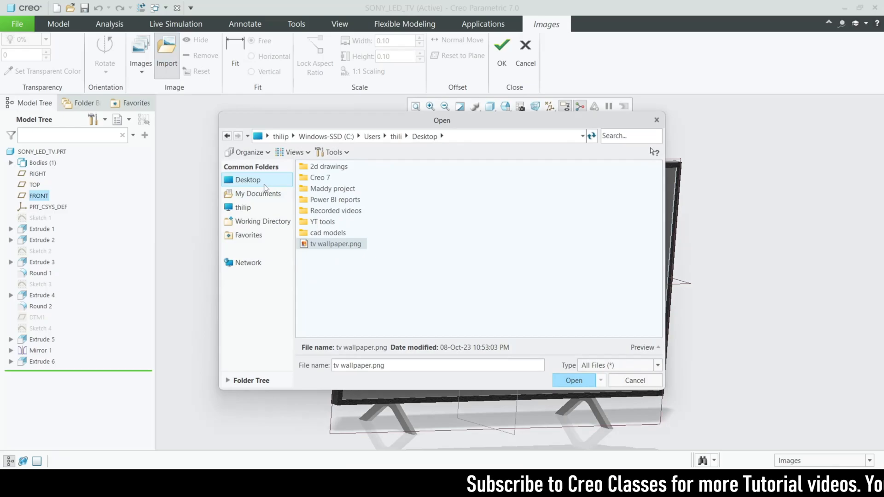
pyautogui.doubleClick(341, 245)
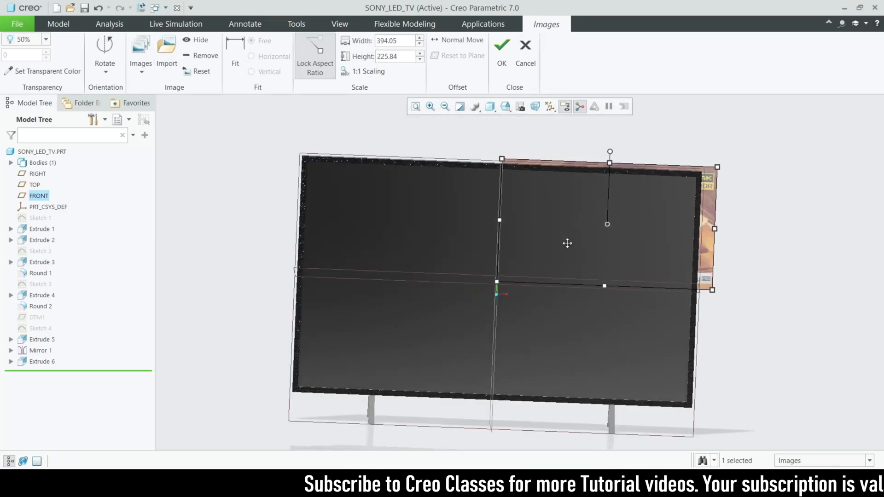
# - Viewing the TV from the top, offset the wallpaper image normal to the FRONT plane out to the display face
pyautogui.click(505, 106)
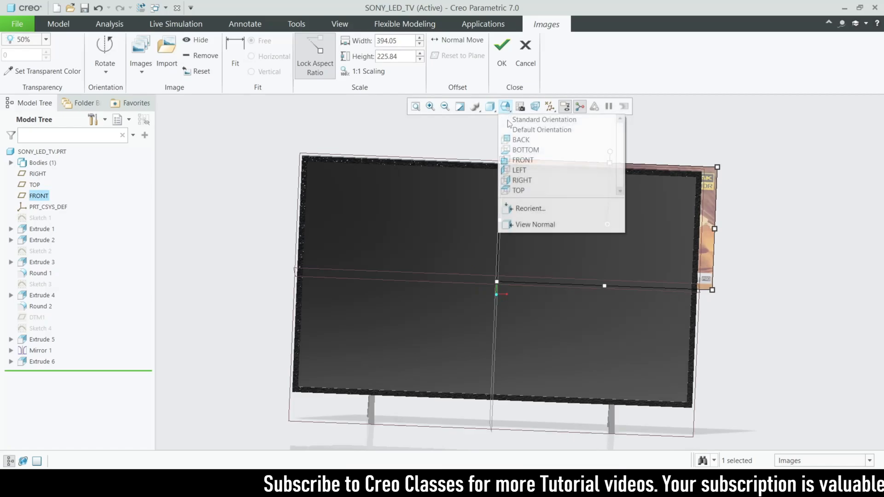
pyautogui.click(516, 186)
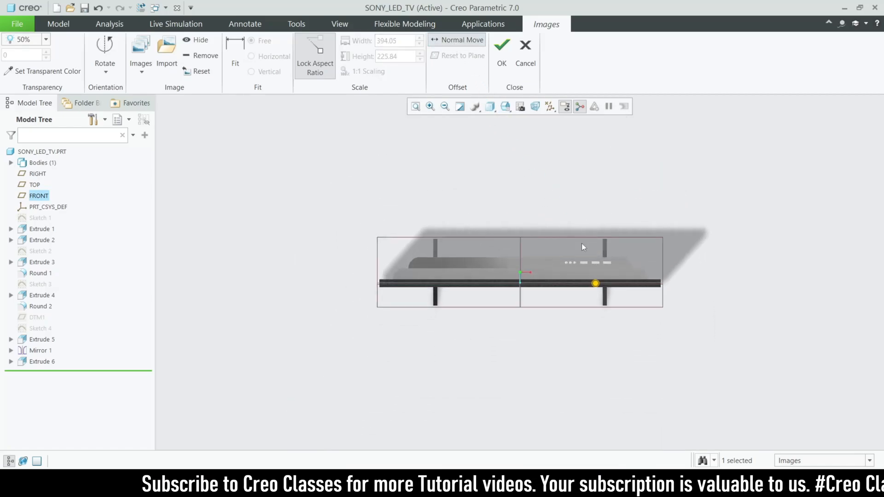
pyautogui.scroll(-10, 582, 243)
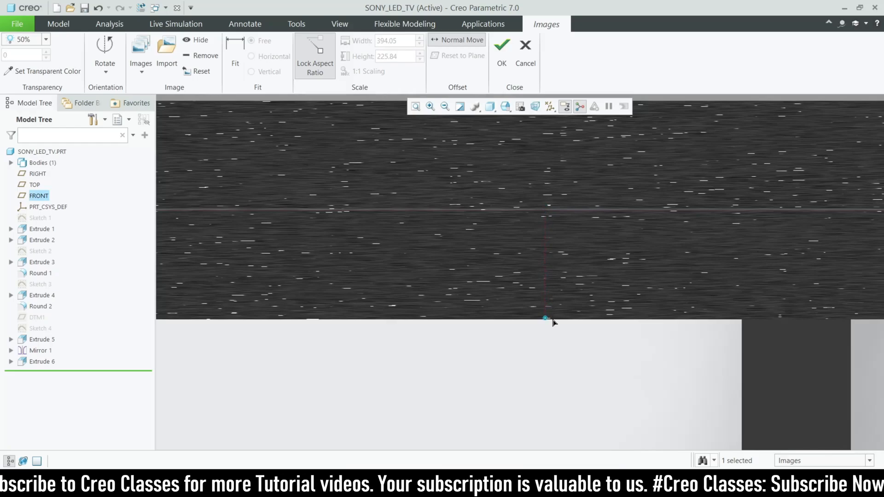
pyautogui.scroll(-3, 548, 320)
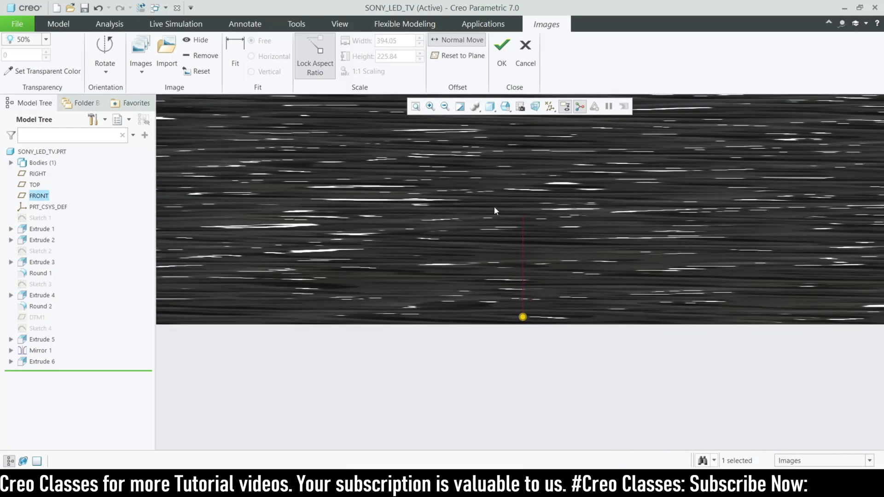
pyautogui.scroll(5, 543, 326)
pyautogui.scroll(-2, 557, 332)
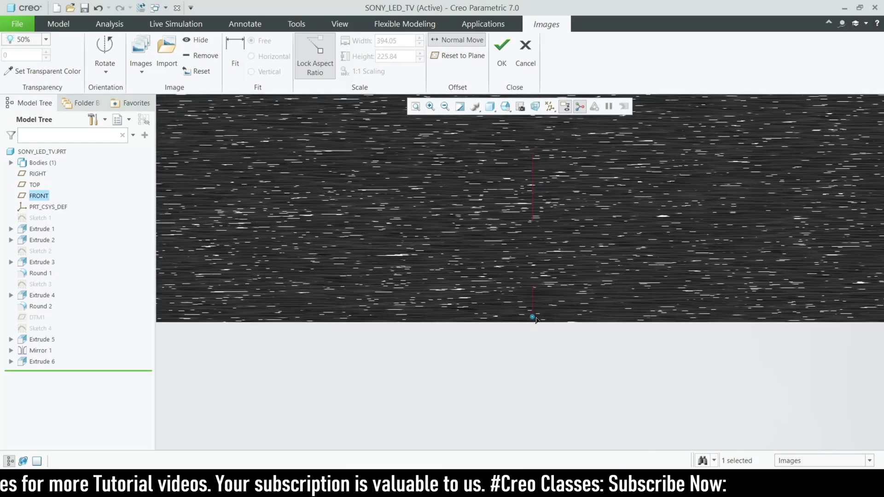
pyautogui.scroll(10, 532, 281)
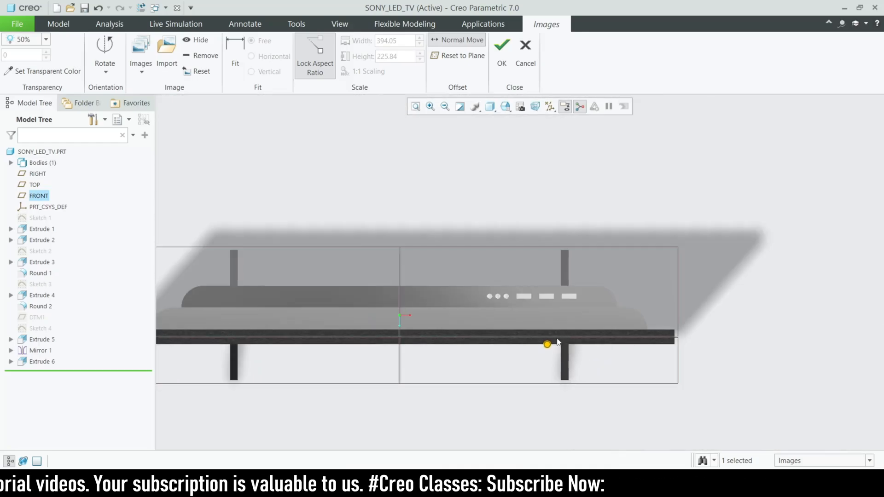
pyautogui.moveTo(560, 342)
pyautogui.mouseDown(button='middle')
pyautogui.moveTo(597, 345)
pyautogui.moveTo(594, 318)
pyautogui.moveTo(581, 330)
pyautogui.moveTo(636, 320)
pyautogui.mouseUp(button='middle')
pyautogui.scroll(-6, 612, 270)
pyautogui.scroll(-3, 561, 260)
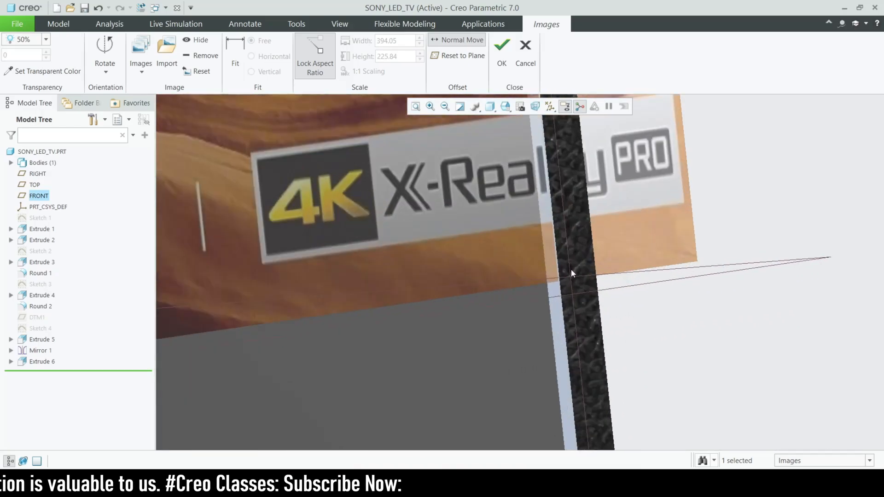
# - Set the wallpaper image's transparency to 0%
pyautogui.click(46, 40)
pyautogui.click(18, 48)
pyautogui.scroll(8, 488, 292)
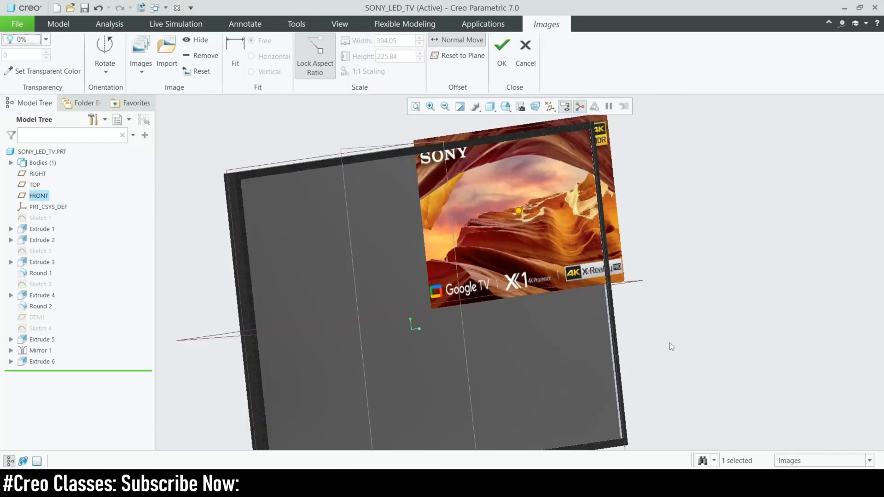
pyautogui.moveTo(670, 347)
pyautogui.mouseDown(button='middle')
pyautogui.moveTo(681, 333)
pyautogui.moveTo(624, 340)
pyautogui.moveTo(631, 325)
pyautogui.moveTo(629, 346)
pyautogui.mouseUp(button='middle')
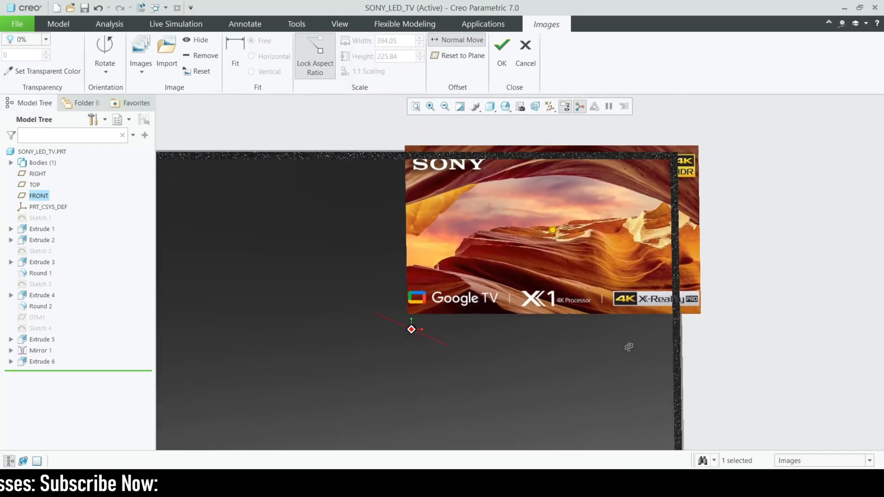
# - In the FRONT view, centre the image on the TV screen and set its width to 724.48 with the aspect ratio locked
pyautogui.click(506, 107)
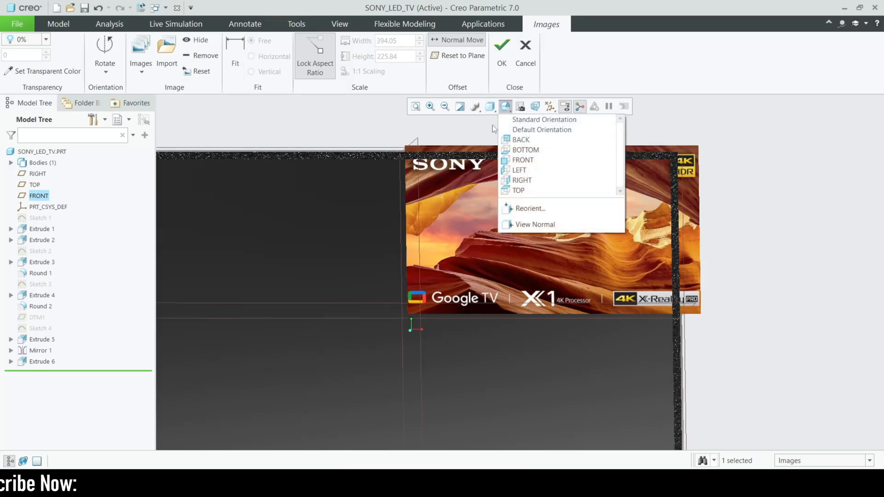
pyautogui.click(525, 160)
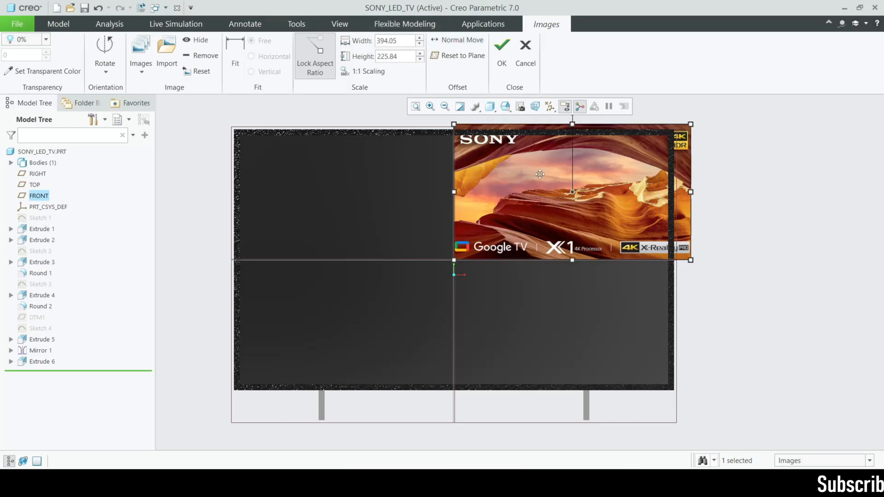
pyautogui.moveTo(541, 174); pyautogui.dragTo(422, 242)
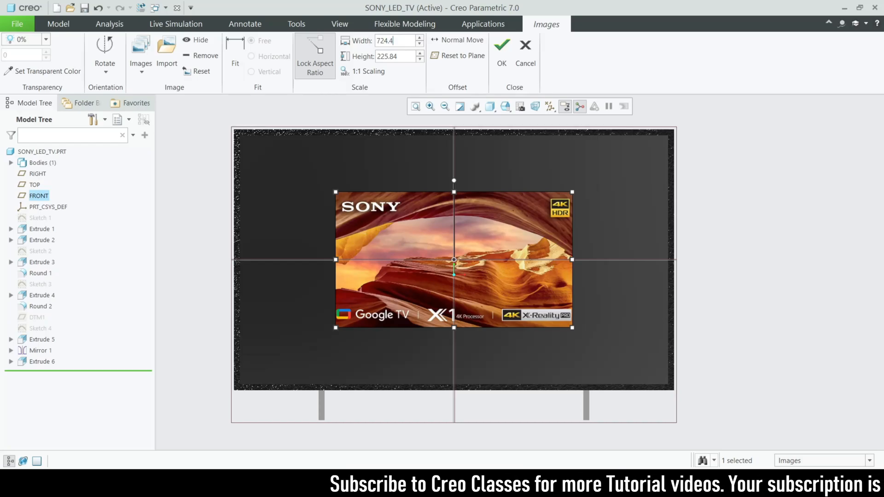
pyautogui.press('Return')
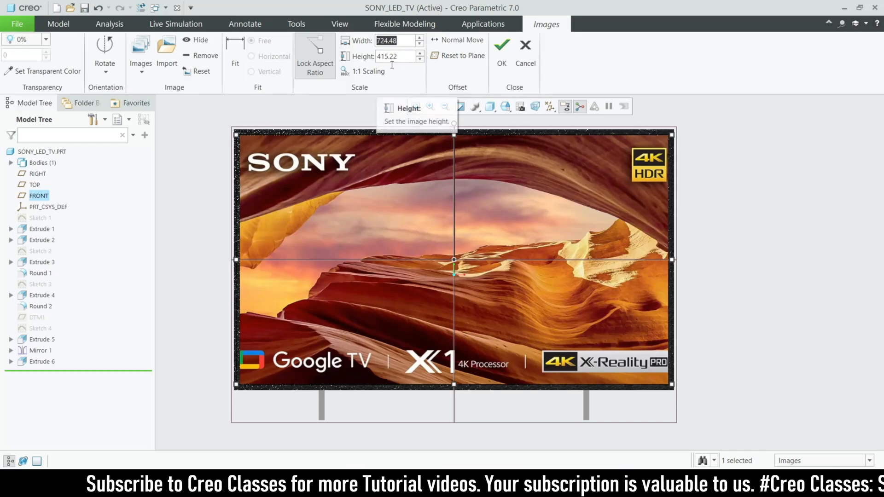
# - Compare the image edges with the bezel at the screen corners and nudge the image slightly downward
pyautogui.scroll(8, 246, 152)
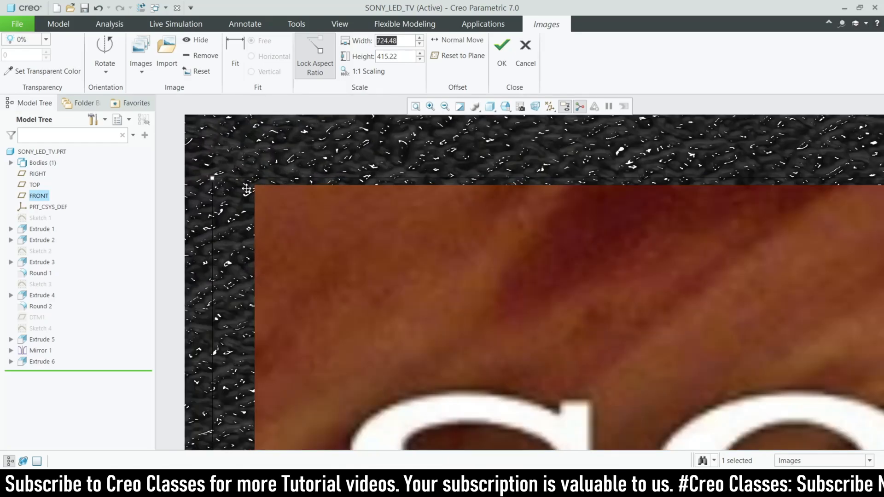
pyautogui.scroll(-6, 249, 158)
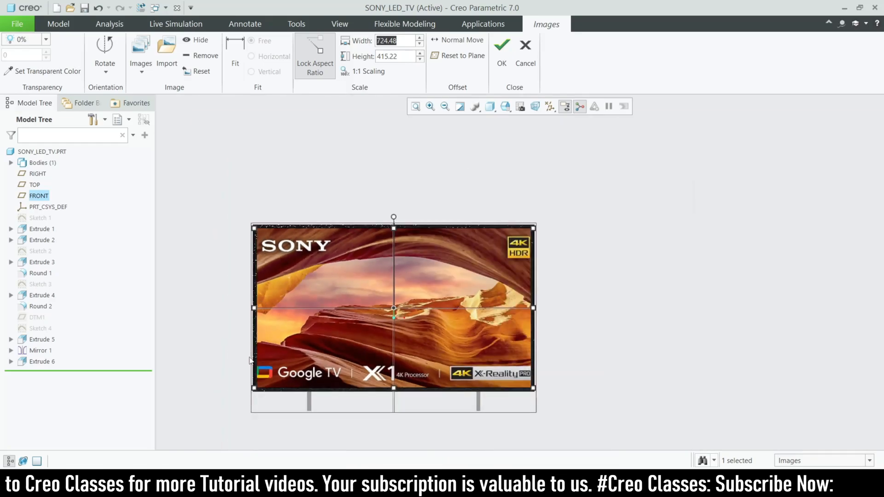
pyautogui.scroll(3, 261, 408)
pyautogui.scroll(3, 260, 409)
pyautogui.scroll(-6, 239, 364)
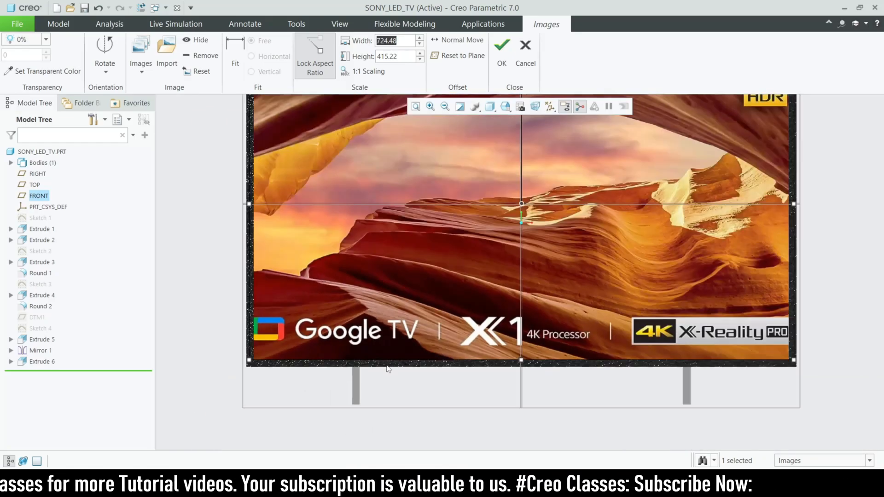
pyautogui.scroll(8, 529, 359)
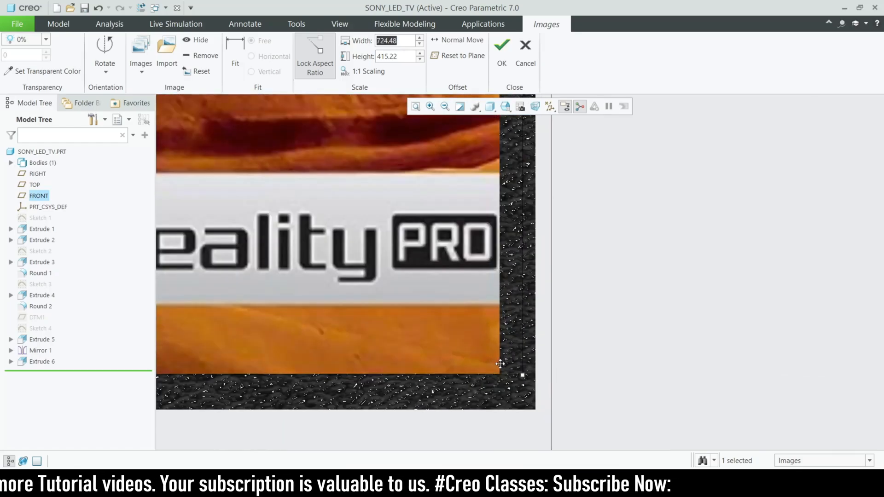
pyautogui.scroll(-6, 500, 364)
pyautogui.scroll(4, 518, 272)
pyautogui.scroll(-5, 523, 229)
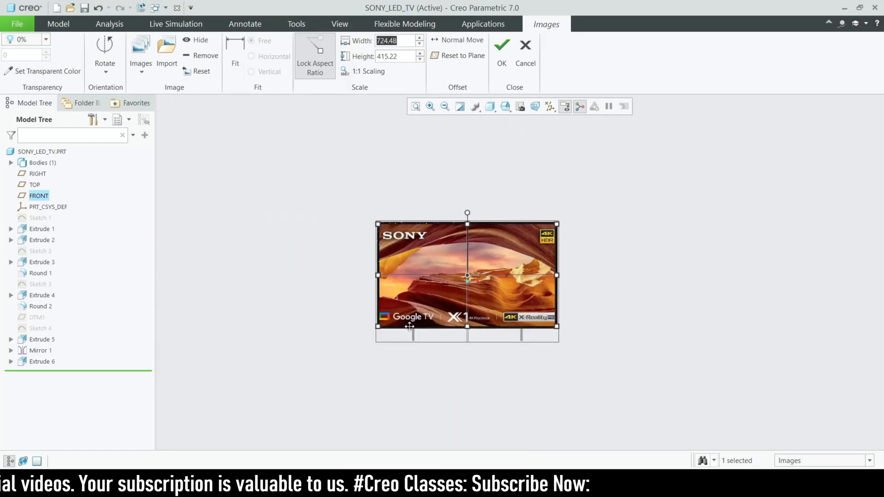
pyautogui.scroll(4, 410, 327)
pyautogui.scroll(-4, 369, 312)
pyautogui.scroll(4, 367, 300)
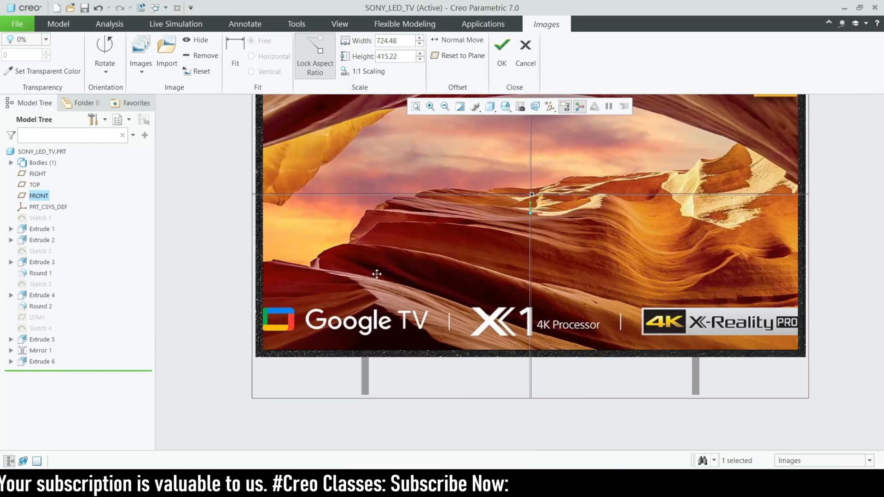
pyautogui.moveTo(377, 274); pyautogui.dragTo(376, 275)
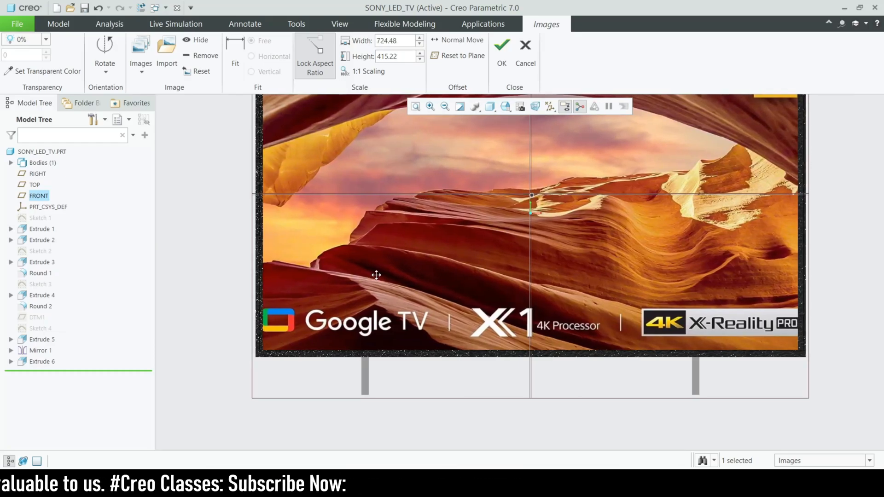
# - Check the image against the bezel at the left and upper right corners, and shift it slightly upward
pyautogui.scroll(6, 353, 334)
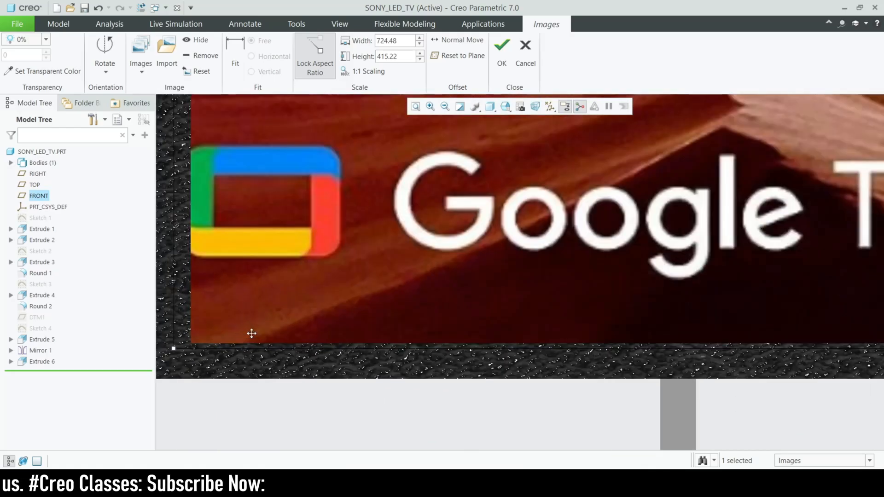
pyautogui.scroll(-8, 300, 389)
pyautogui.scroll(6, 299, 179)
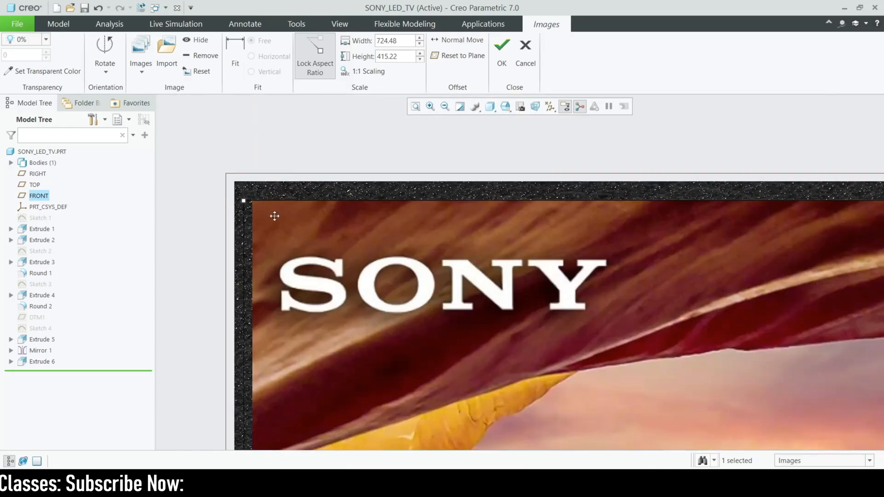
pyautogui.scroll(2, 243, 182)
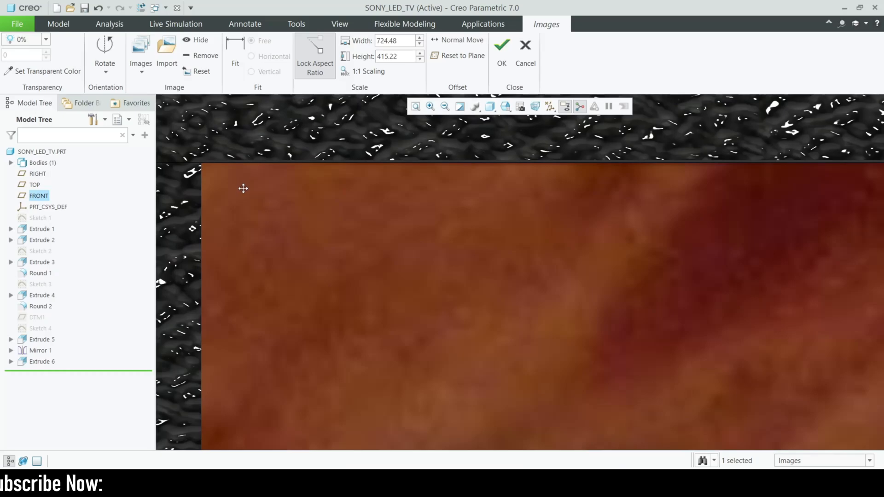
pyautogui.scroll(-5, 231, 190)
pyautogui.scroll(-3, 287, 323)
pyautogui.scroll(8, 287, 345)
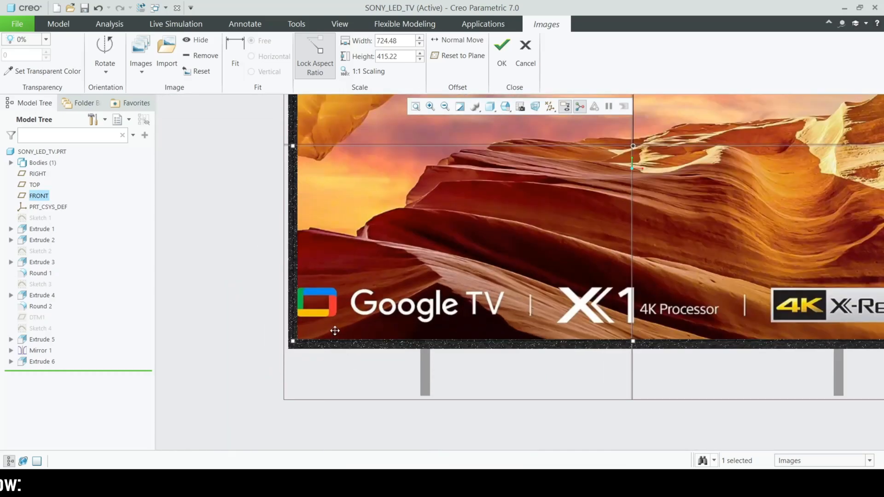
pyautogui.scroll(-7, 265, 395)
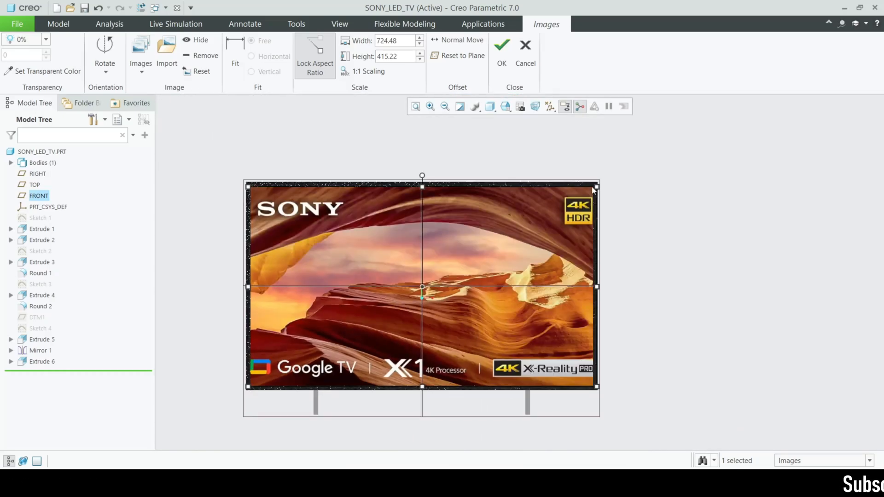
pyautogui.scroll(3, 593, 190)
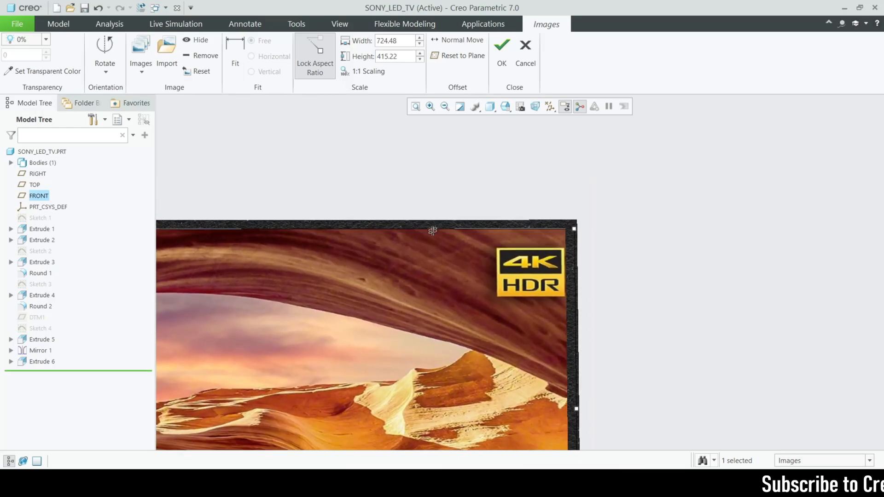
pyautogui.scroll(2, 423, 277)
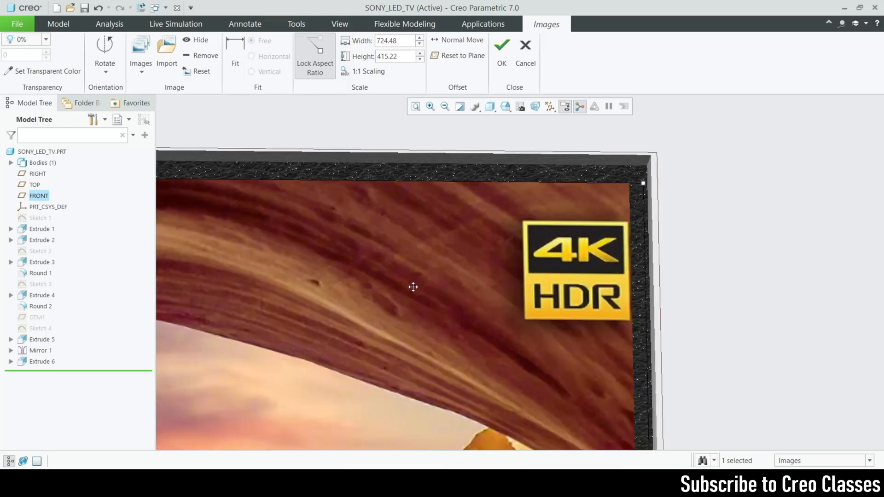
pyautogui.moveTo(413, 287); pyautogui.dragTo(413, 284)
# - Fine-tune the image position slightly downward at the lower left corner of the bezel
pyautogui.scroll(-5, 413, 284)
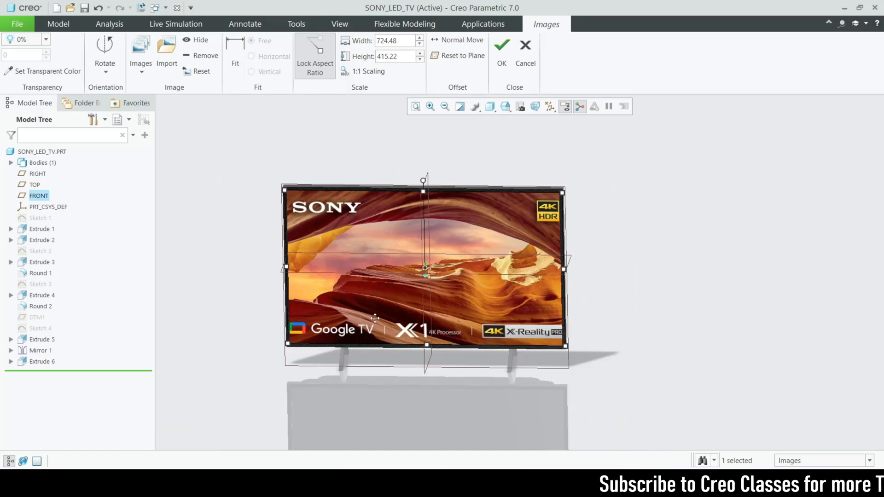
pyautogui.scroll(5, 297, 375)
pyautogui.scroll(3, 297, 376)
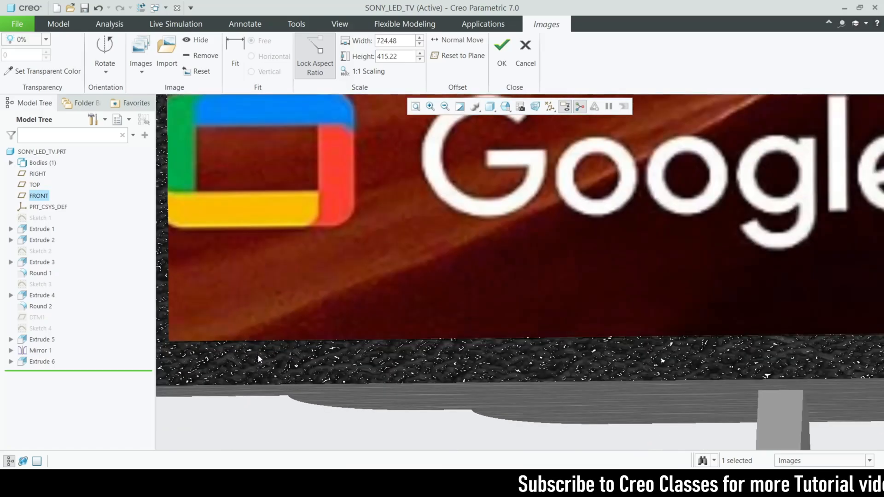
pyautogui.moveTo(258, 355); pyautogui.dragTo(254, 360, button='middle')
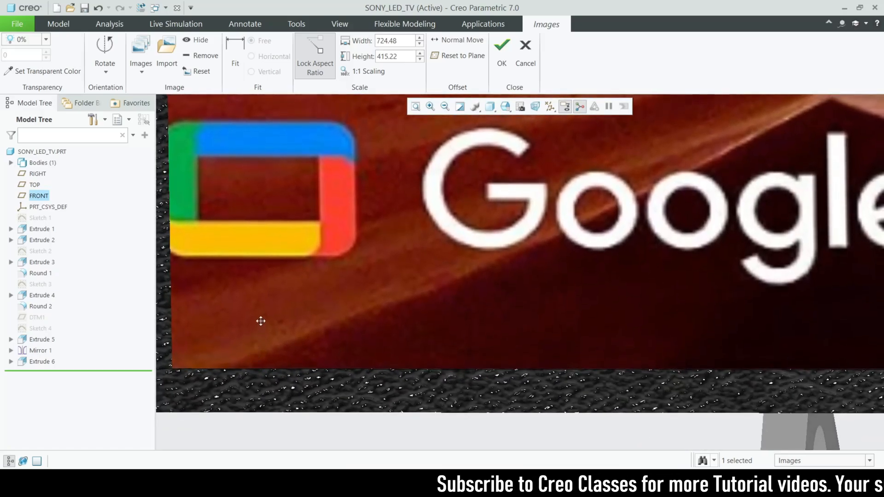
pyautogui.moveTo(260, 321); pyautogui.dragTo(261, 322)
# - Check the image fit along the remaining bezel edges and accept the image placement
pyautogui.scroll(-4, 261, 394)
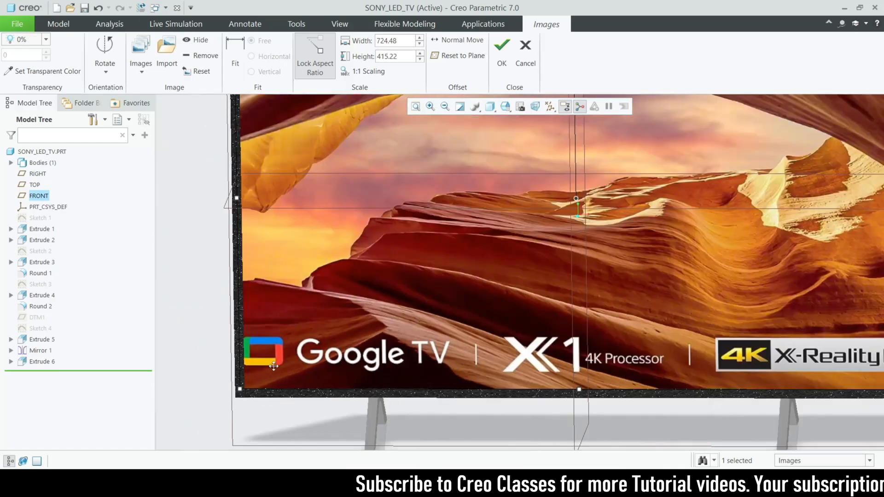
pyautogui.scroll(5, 288, 209)
pyautogui.scroll(-5, 287, 209)
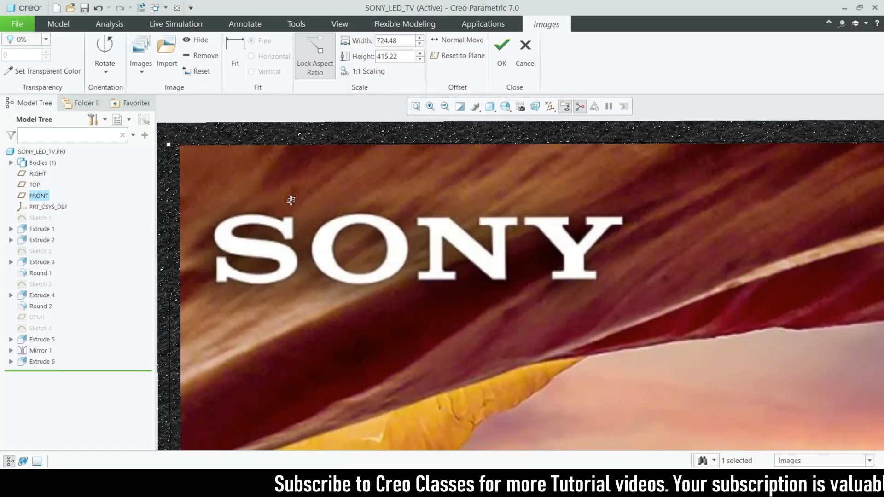
pyautogui.scroll(4, 685, 333)
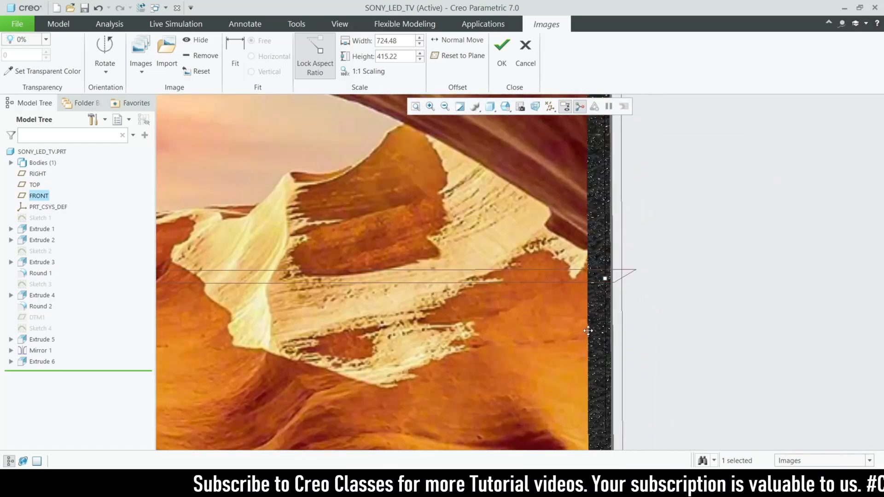
pyautogui.scroll(-2, 588, 330)
pyautogui.click(502, 62)
# - Turn off the datum plane display
pyautogui.scroll(-5, 521, 211)
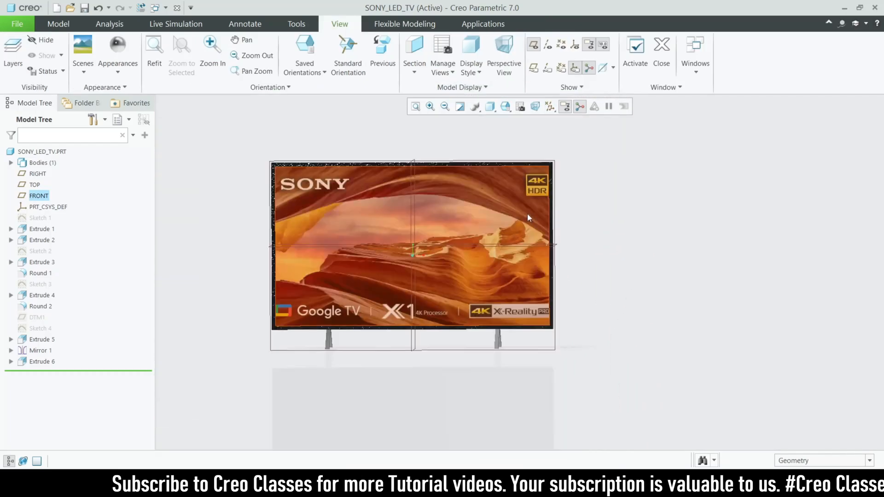
pyautogui.scroll(4, 628, 255)
pyautogui.click(536, 107)
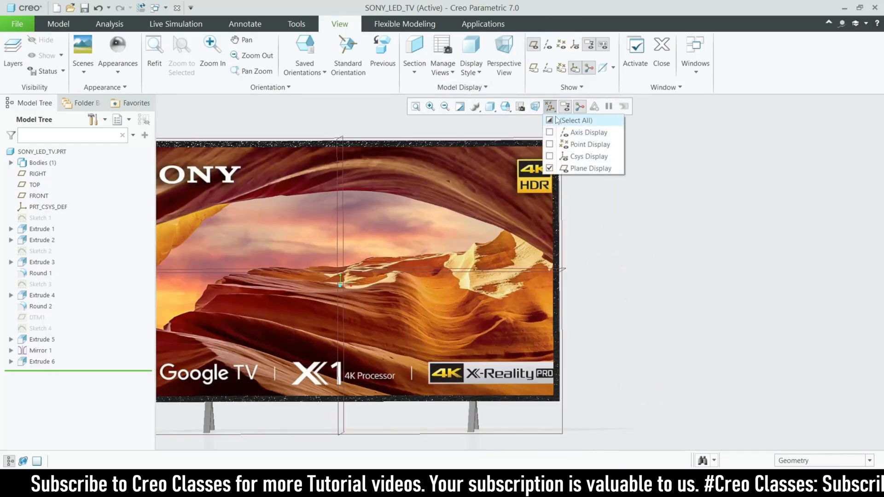
pyautogui.click(558, 168)
# - Examine the finished TV with its screen wallpaper from the front and at an angle
pyautogui.scroll(-3, 609, 268)
pyautogui.scroll(4, 599, 268)
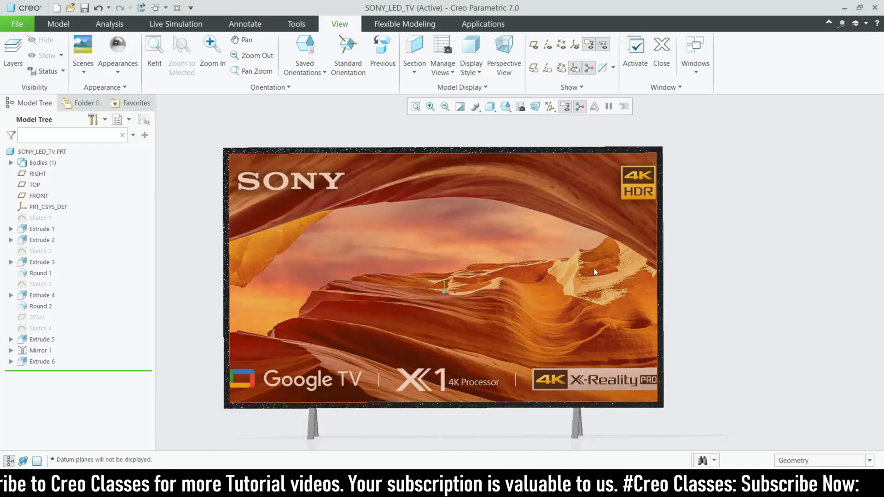
pyautogui.scroll(-4, 553, 268)
pyautogui.moveTo(521, 269); pyautogui.dragTo(541, 280, button='middle')
pyautogui.moveTo(530, 277); pyautogui.dragTo(459, 261, button='middle')
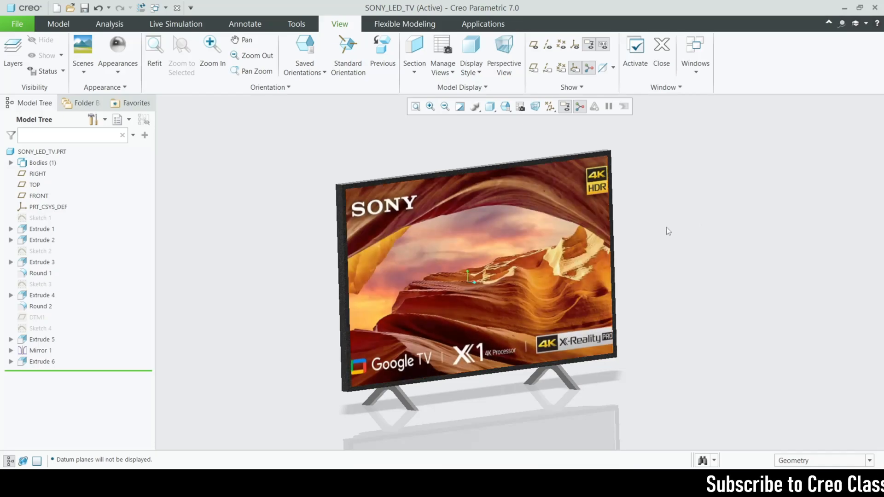
pyautogui.scroll(-1, 632, 229)
pyautogui.scroll(1, 675, 252)
pyautogui.scroll(-1, 675, 252)
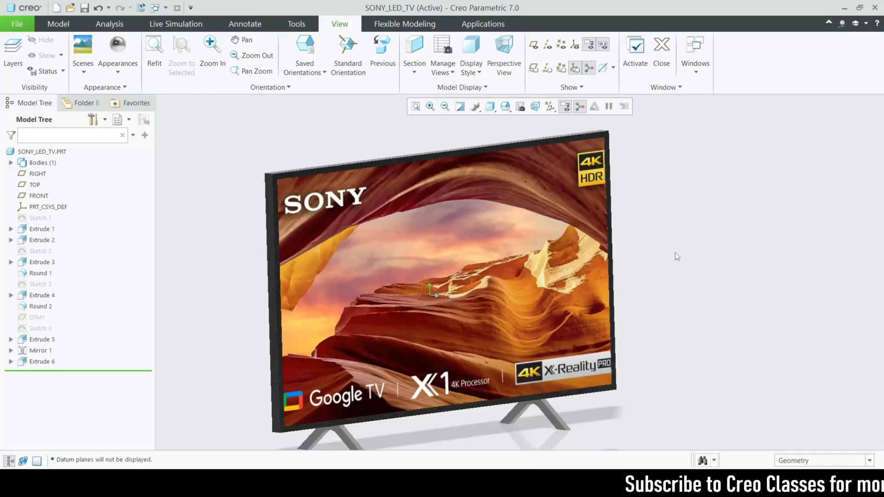
pyautogui.scroll(1, 676, 252)
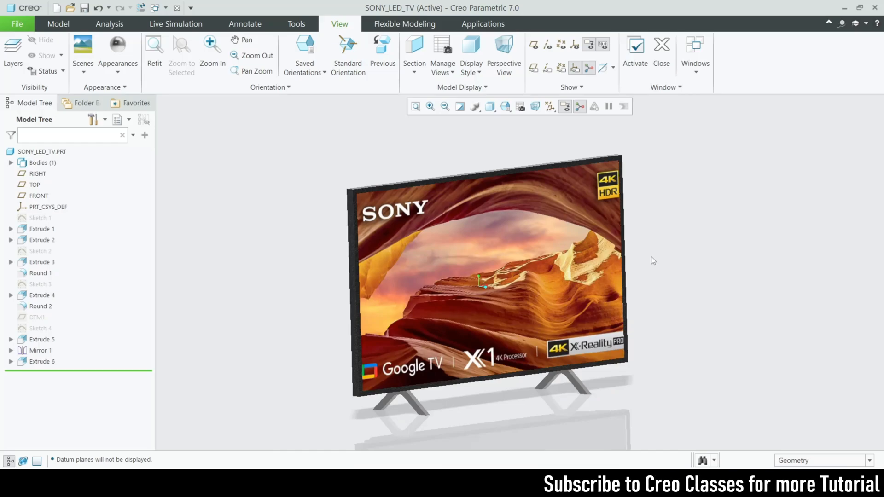